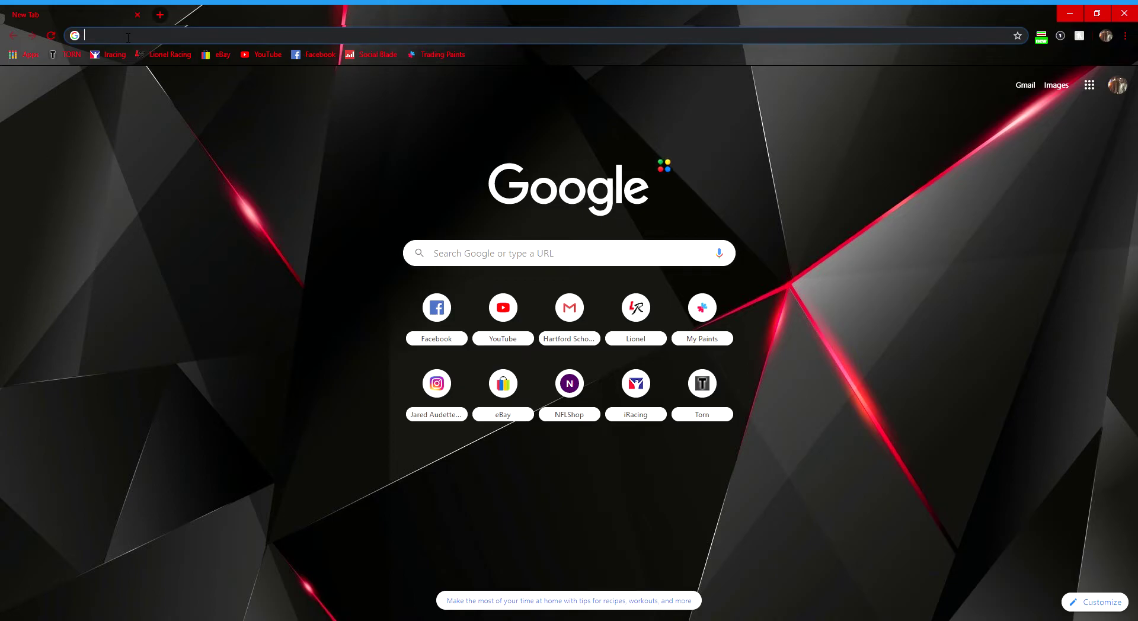
Open tradingpaints.com/dashboard and sign out of the Trading Paints account
{"action": "type", "text": "tradingpaints.com/dashboard"}
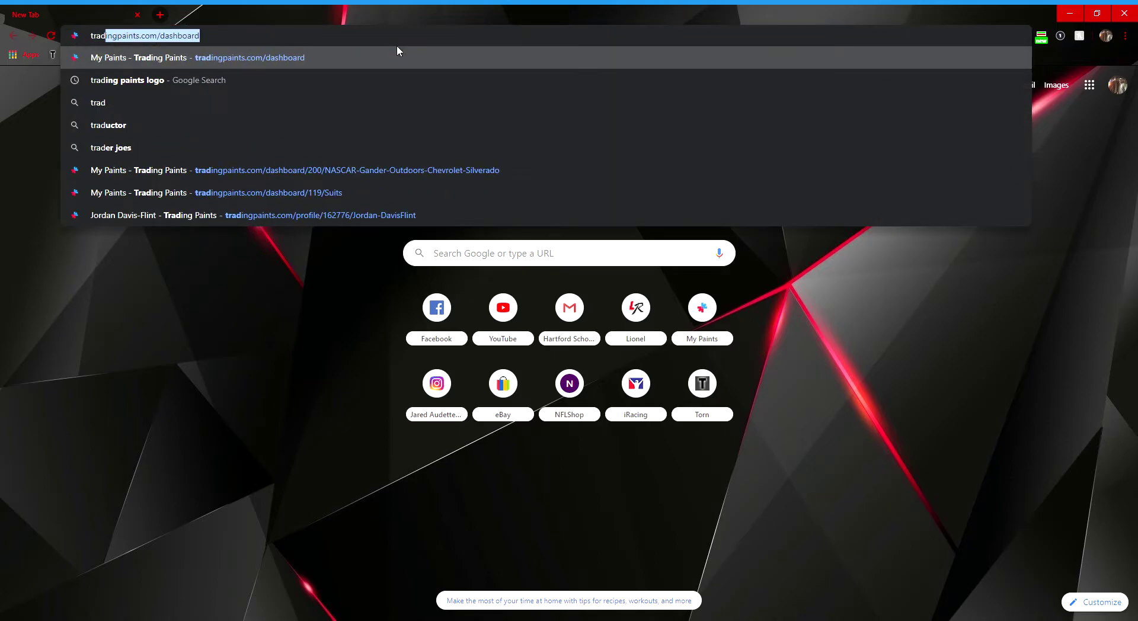
{"action": "key", "text": "Return"}
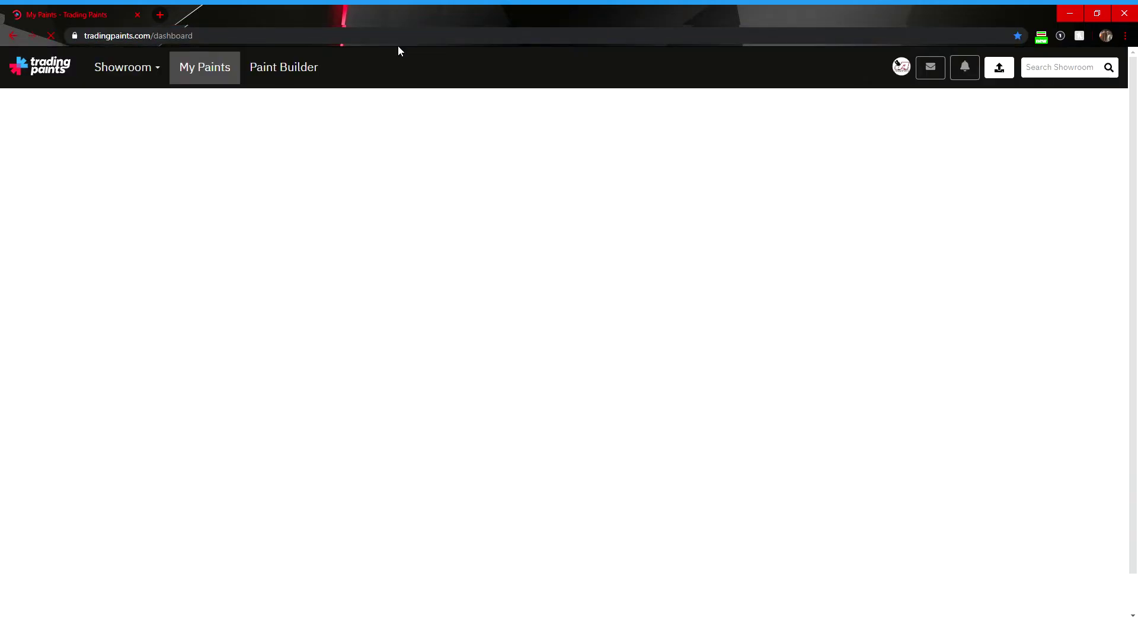
{"action": "left_click", "coordinate": [911, 70]}
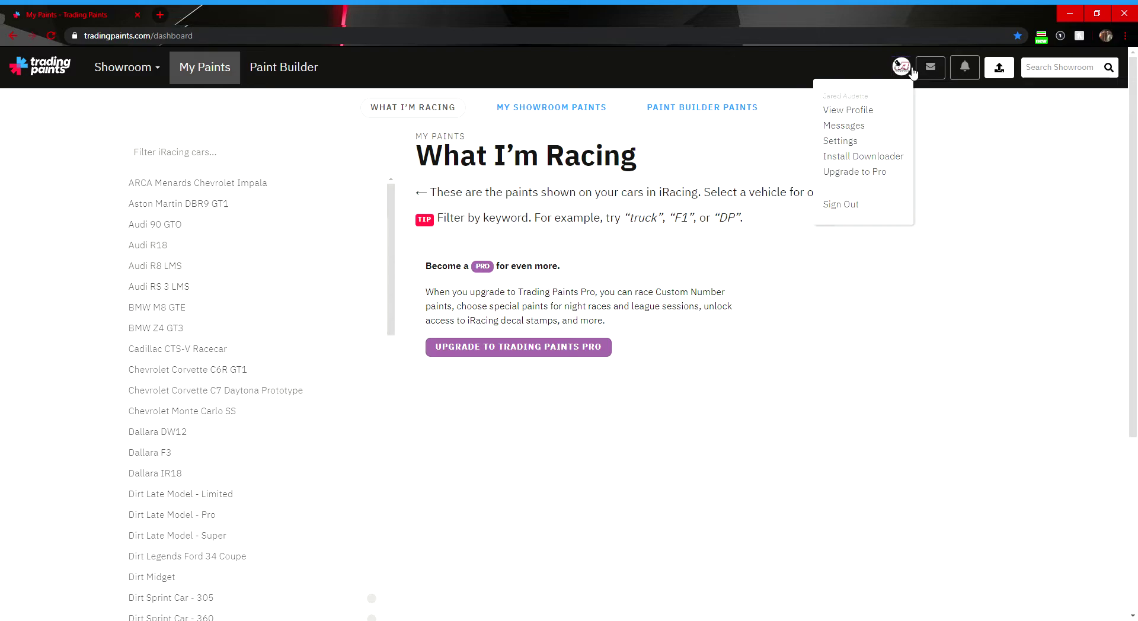
{"action": "left_click", "coordinate": [843, 203]}
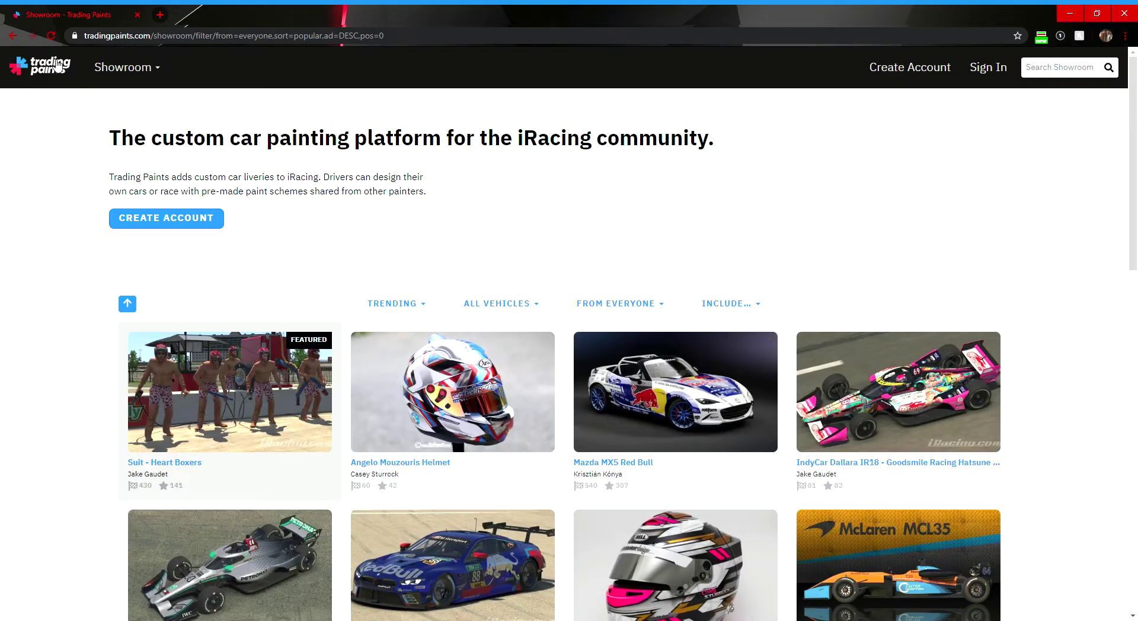
Look through the trending paints in the public showroom while signed out
{"action": "scroll", "coordinate": [578, 305], "scroll_direction": "down", "scroll_amount": 7}
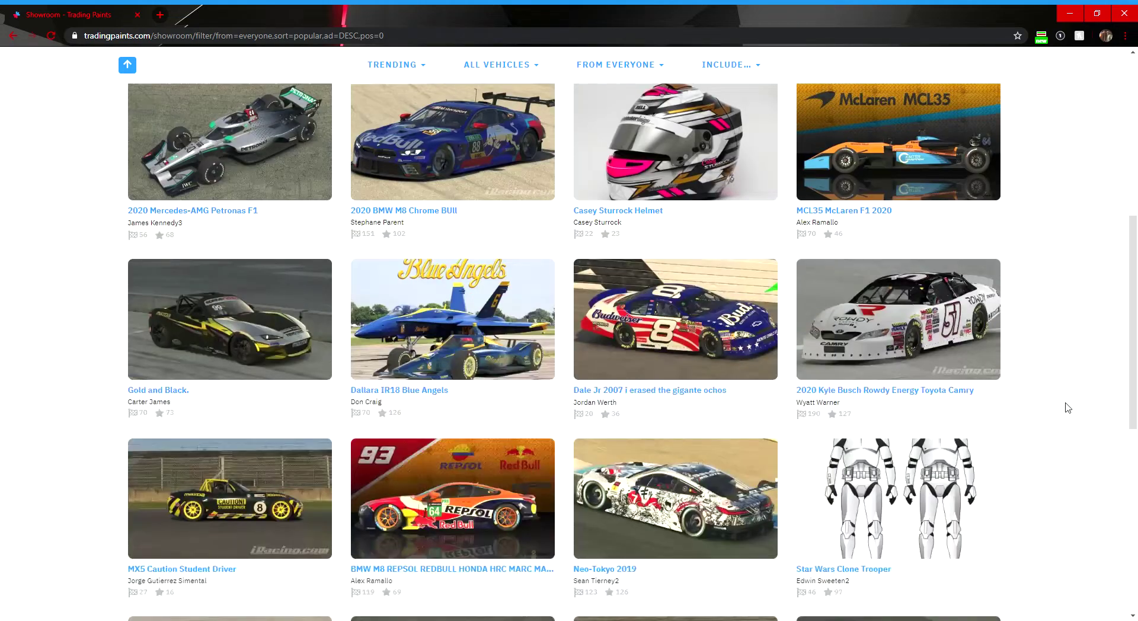
{"action": "scroll", "coordinate": [583, 311], "scroll_direction": "up", "scroll_amount": 6}
{"action": "scroll", "coordinate": [583, 311], "scroll_direction": "up", "scroll_amount": 1}
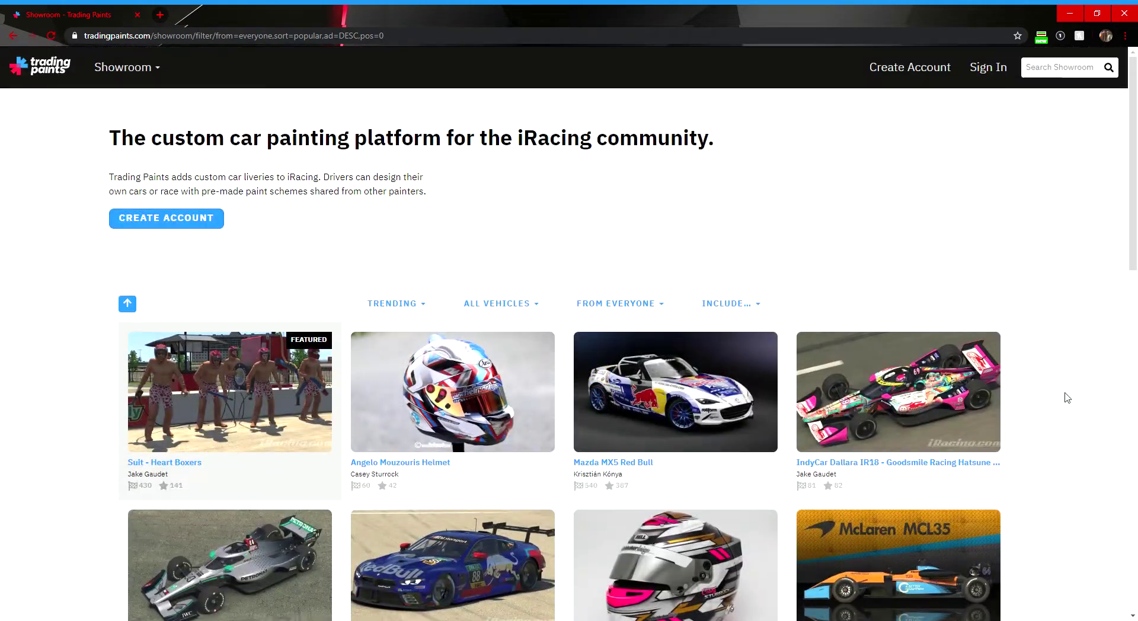
{"action": "scroll", "coordinate": [1073, 394], "scroll_direction": "down", "scroll_amount": 5}
{"action": "scroll", "coordinate": [1073, 394], "scroll_direction": "down", "scroll_amount": 12}
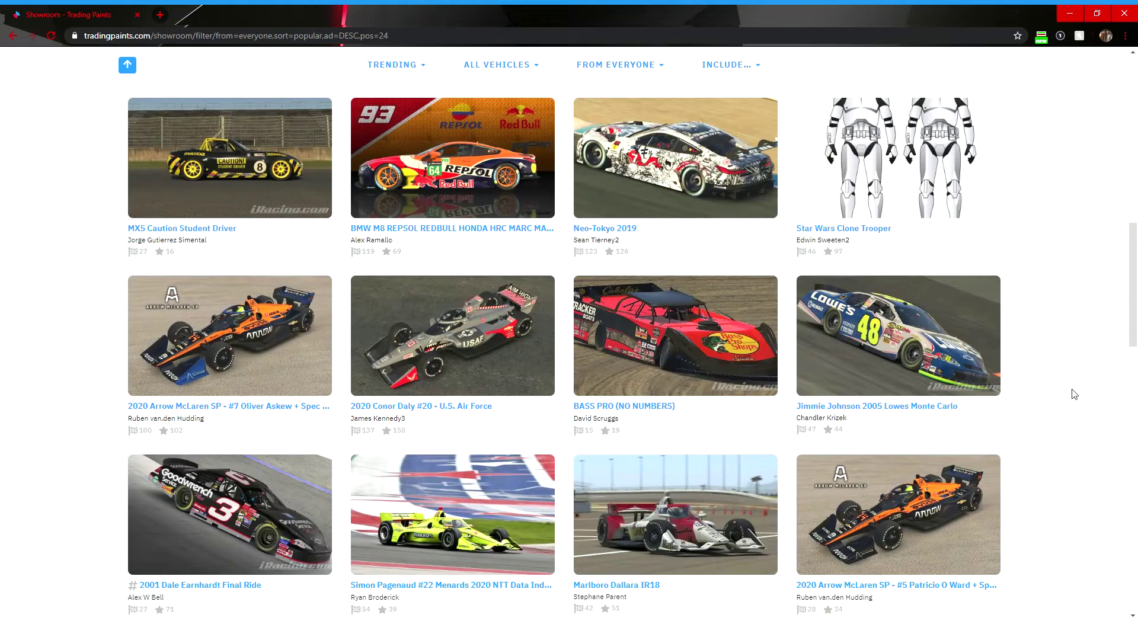
{"action": "scroll", "coordinate": [1074, 394], "scroll_direction": "down", "scroll_amount": 4}
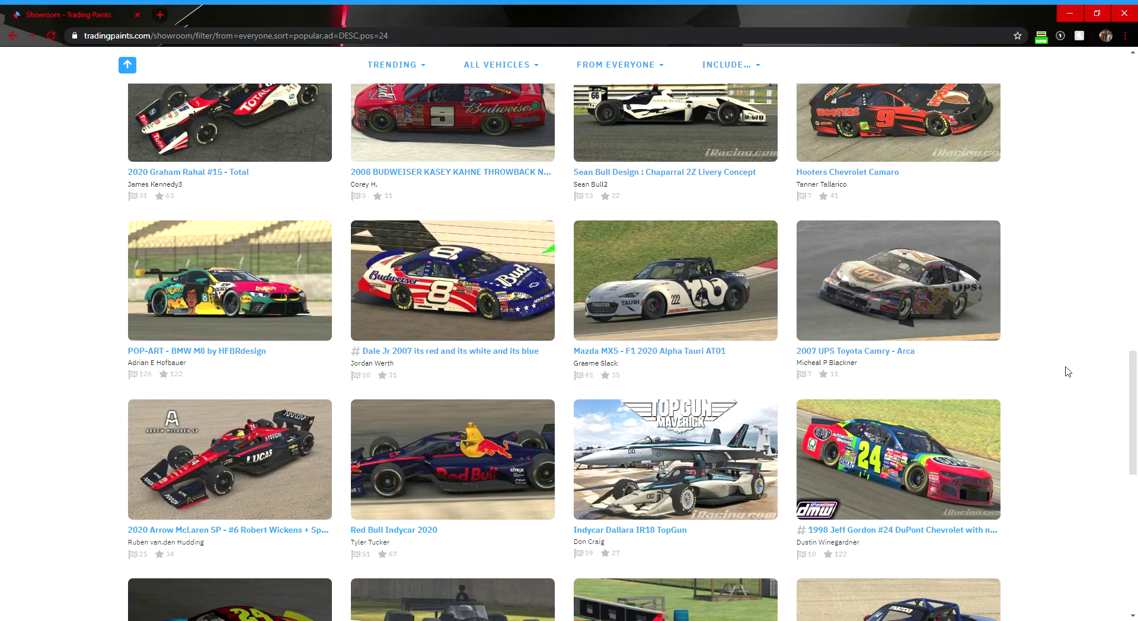
{"action": "scroll", "coordinate": [1068, 372], "scroll_direction": "down", "scroll_amount": 10}
{"action": "scroll", "coordinate": [1067, 371], "scroll_direction": "up", "scroll_amount": 20}
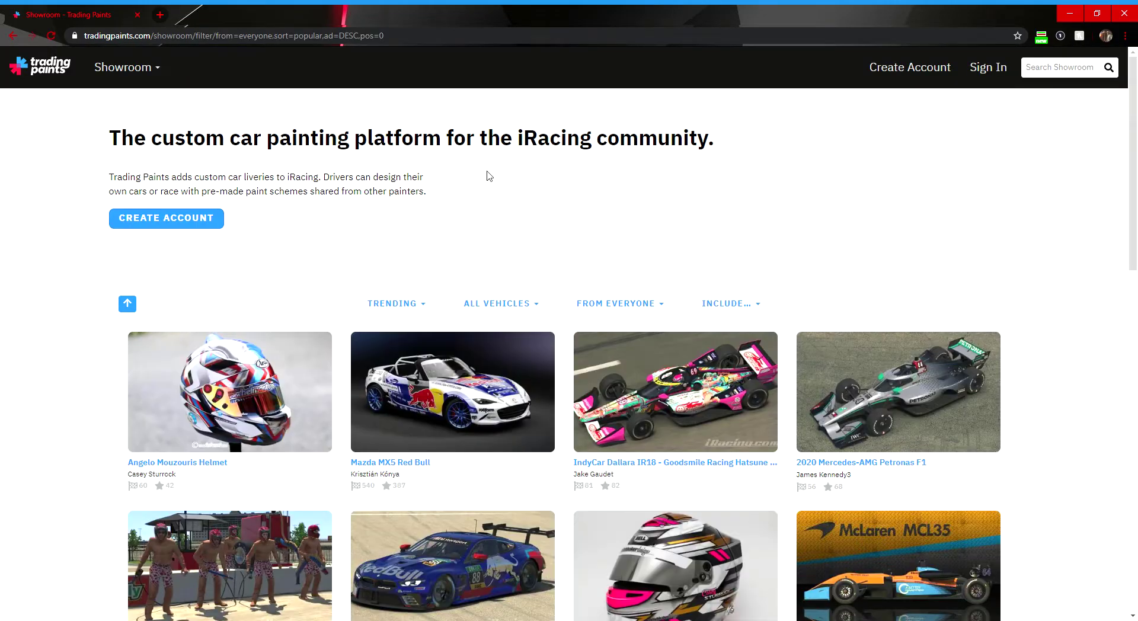
Sign in to the Trading Paints account and look over the showroom's trending paints
{"action": "left_click", "coordinate": [990, 68]}
{"action": "left_click", "coordinate": [587, 406]}
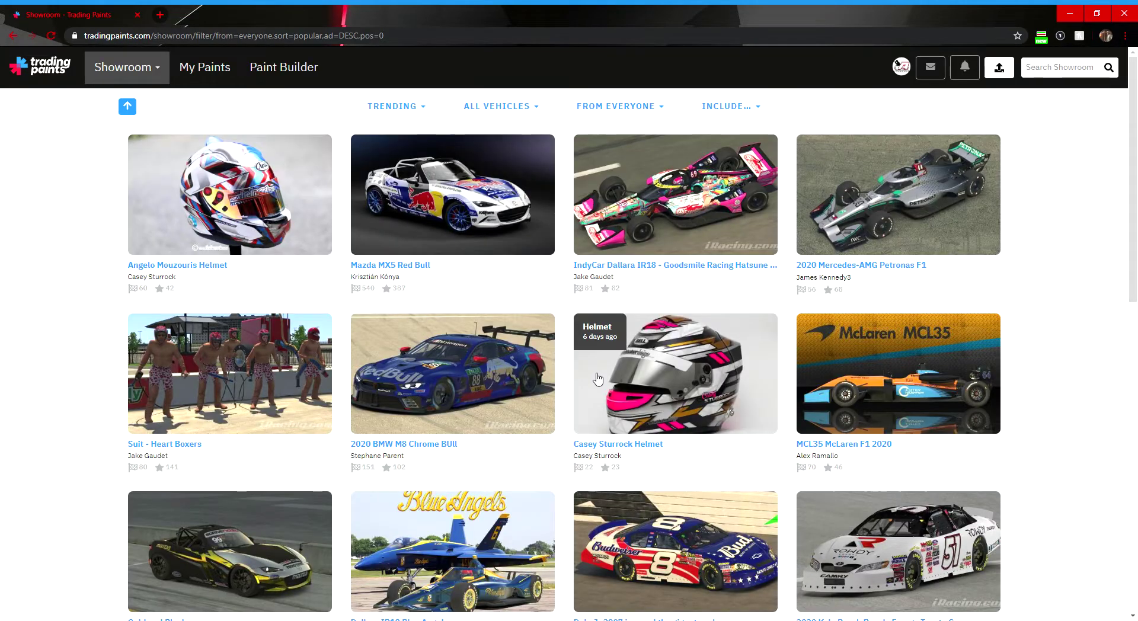
{"action": "scroll", "coordinate": [377, 330], "scroll_direction": "down", "scroll_amount": 7}
{"action": "scroll", "coordinate": [377, 330], "scroll_direction": "down", "scroll_amount": 5}
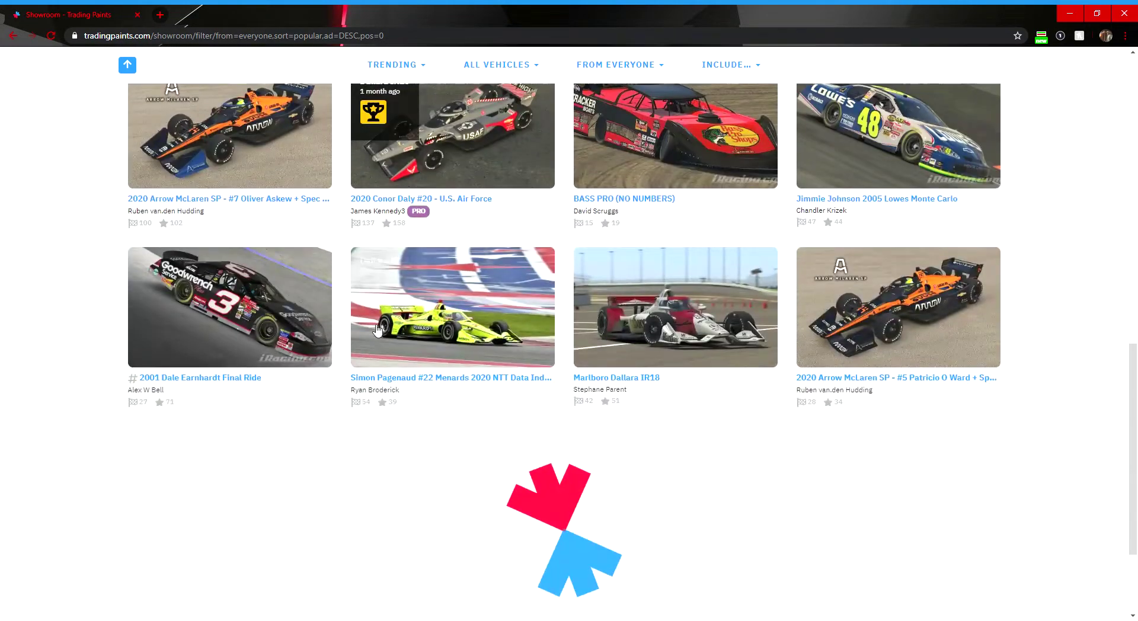
{"action": "scroll", "coordinate": [377, 329], "scroll_direction": "up", "scroll_amount": 10}
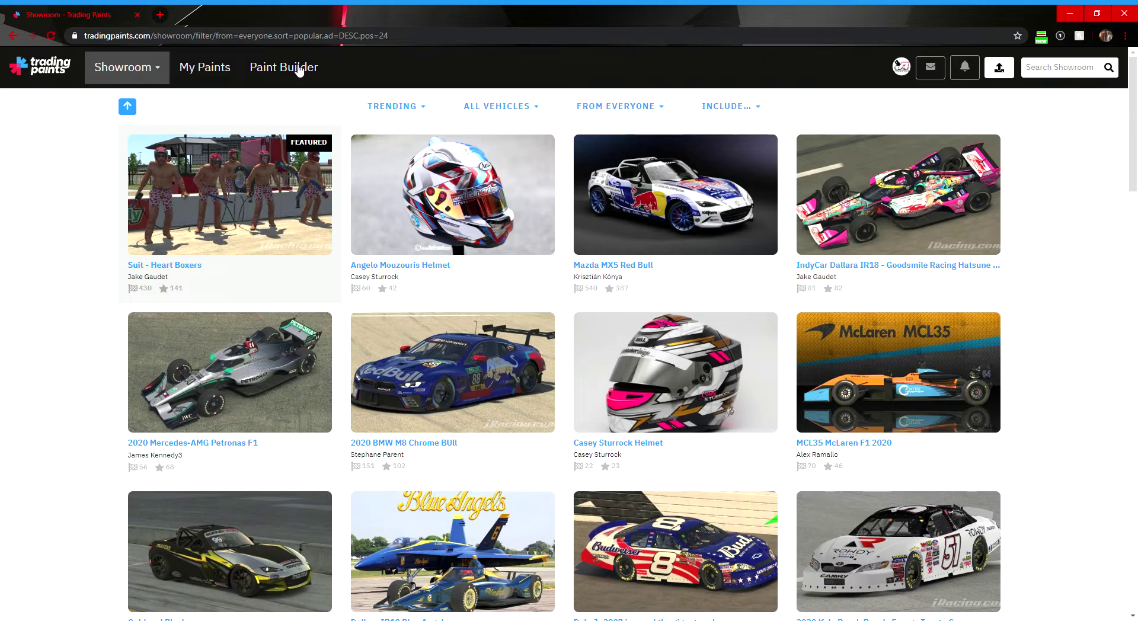
Open My Paints and examine the full list of iRacing cars, including the NASCAR and legacy models
{"action": "left_click", "coordinate": [224, 68]}
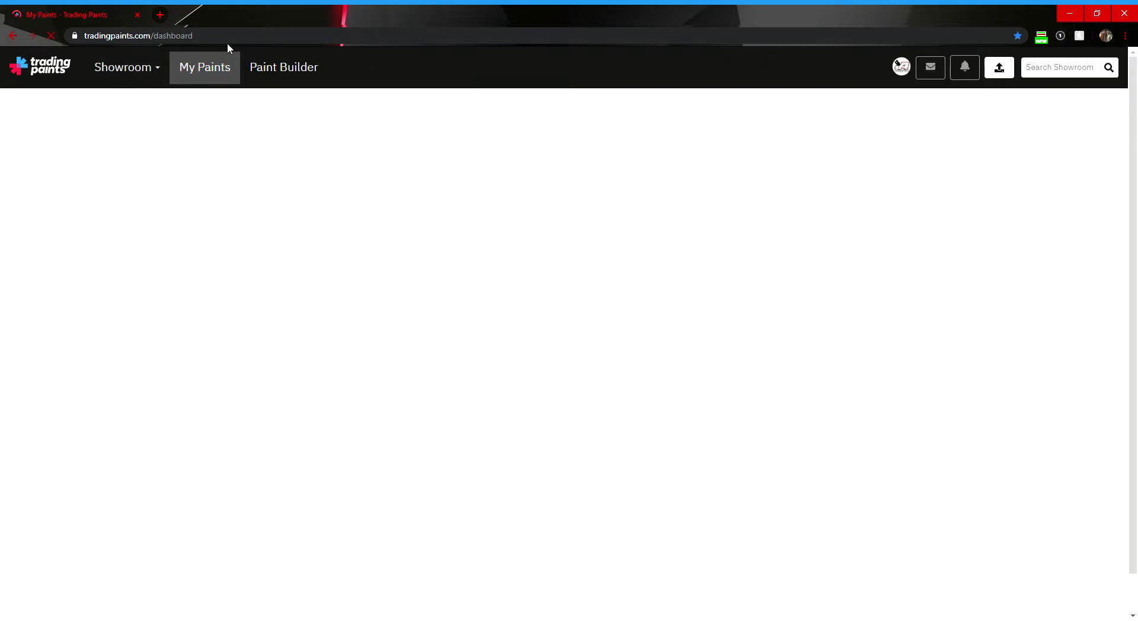
{"action": "scroll", "coordinate": [45, 236], "scroll_direction": "down", "scroll_amount": 2}
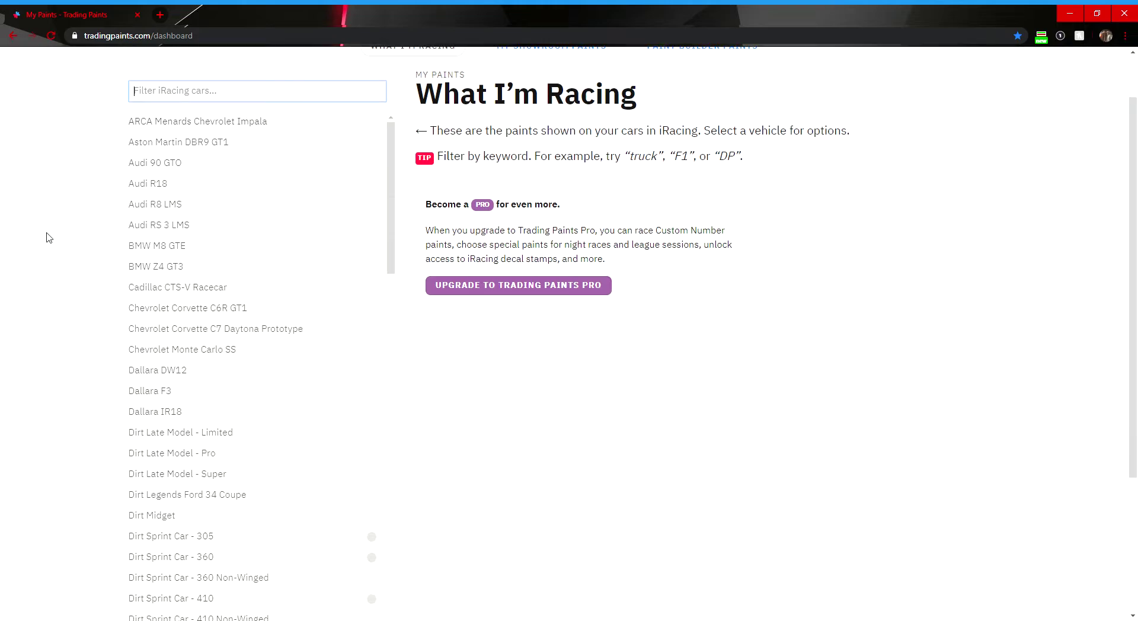
{"action": "scroll", "coordinate": [203, 237], "scroll_direction": "down", "scroll_amount": 8}
{"action": "scroll", "coordinate": [204, 240], "scroll_direction": "down", "scroll_amount": 10}
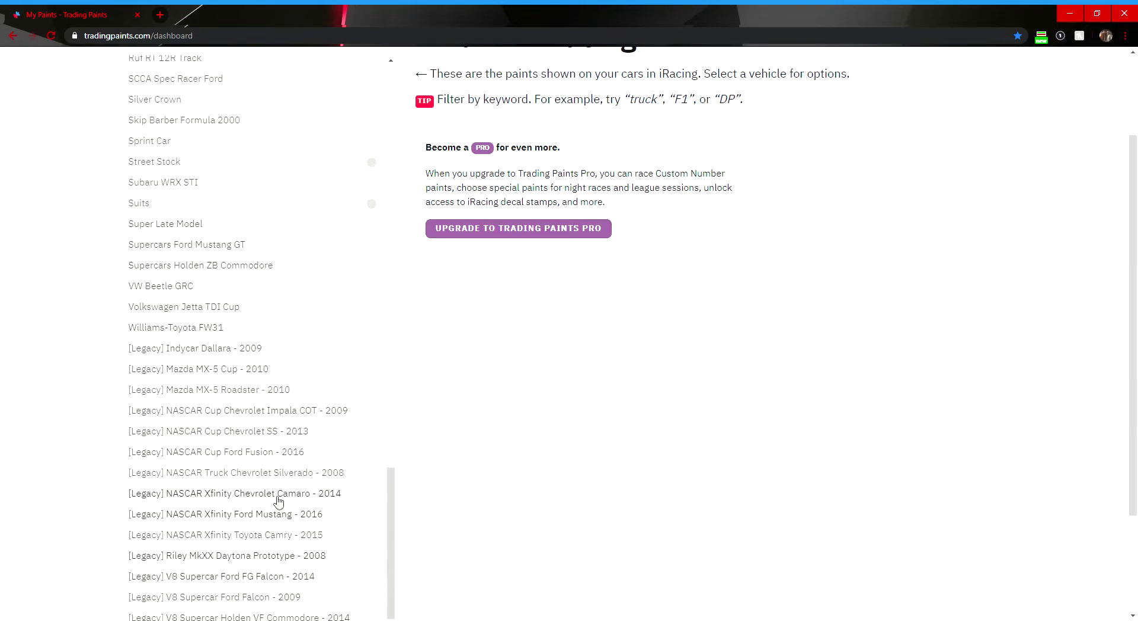
{"action": "scroll", "coordinate": [312, 540], "scroll_direction": "down", "scroll_amount": 3}
{"action": "scroll", "coordinate": [275, 528], "scroll_direction": "up", "scroll_amount": 2}
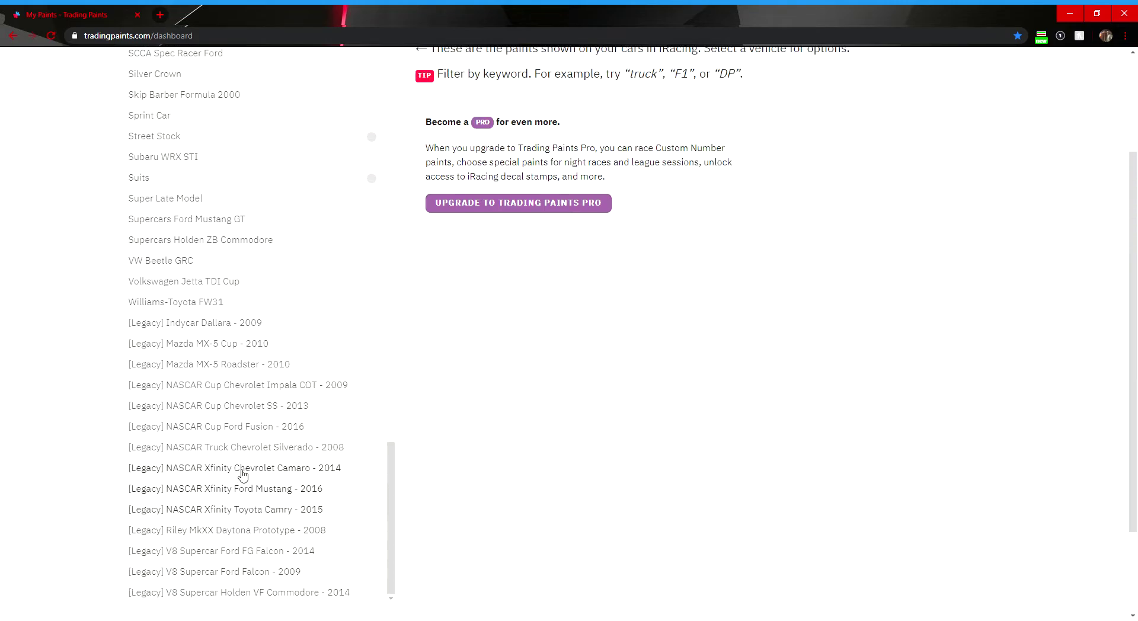
{"action": "scroll", "coordinate": [289, 458], "scroll_direction": "up", "scroll_amount": 15}
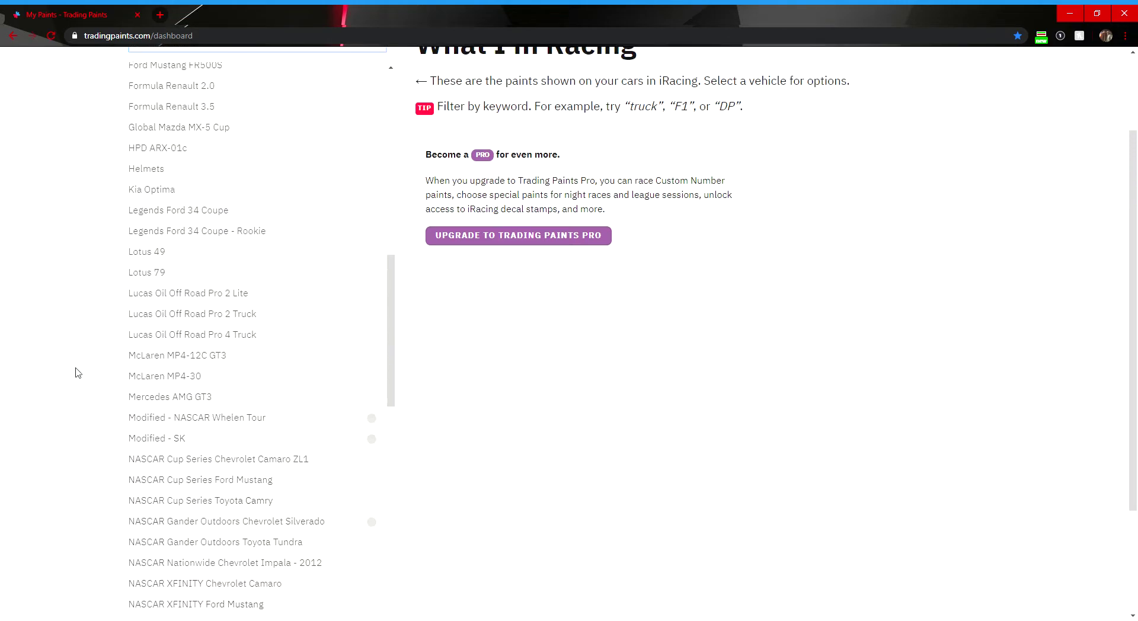
{"action": "scroll", "coordinate": [220, 390], "scroll_direction": "up", "scroll_amount": 5}
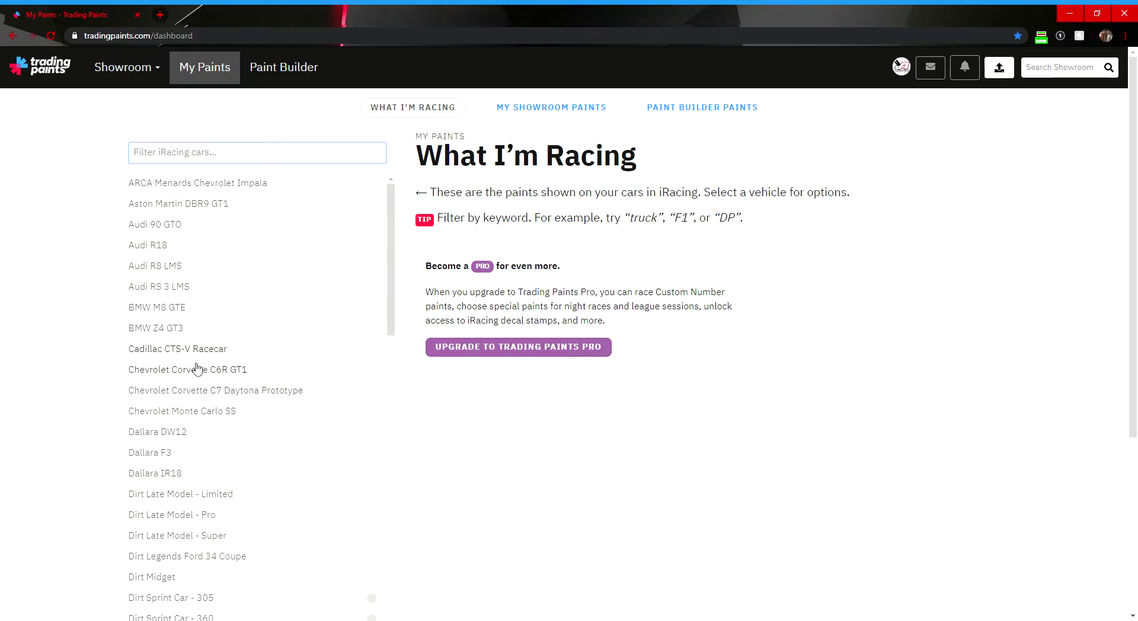
{"action": "scroll", "coordinate": [41, 327], "scroll_direction": "down", "scroll_amount": 3}
{"action": "scroll", "coordinate": [205, 317], "scroll_direction": "down", "scroll_amount": 9}
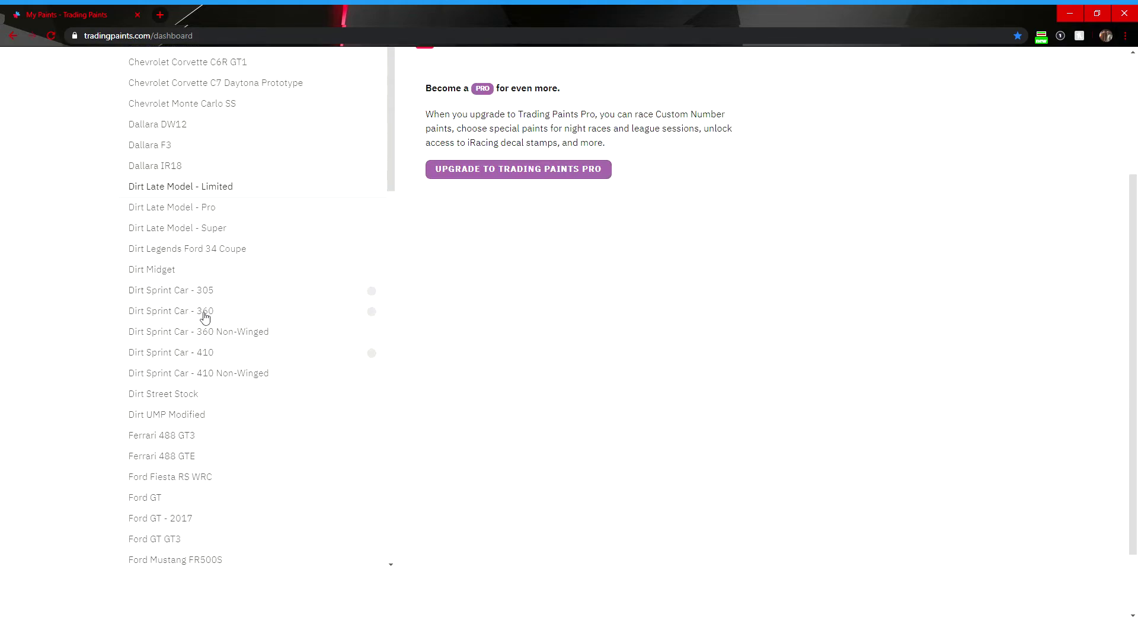
{"action": "scroll", "coordinate": [205, 317], "scroll_direction": "down", "scroll_amount": 6}
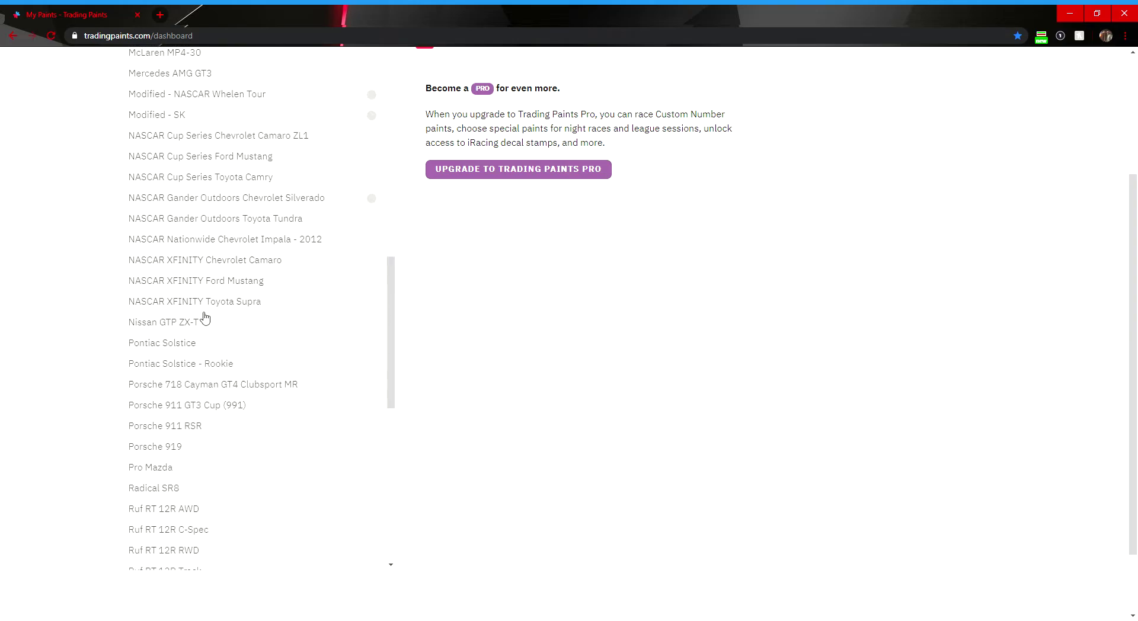
{"action": "scroll", "coordinate": [204, 317], "scroll_direction": "down", "scroll_amount": 4}
{"action": "scroll", "coordinate": [205, 317], "scroll_direction": "up", "scroll_amount": 2}
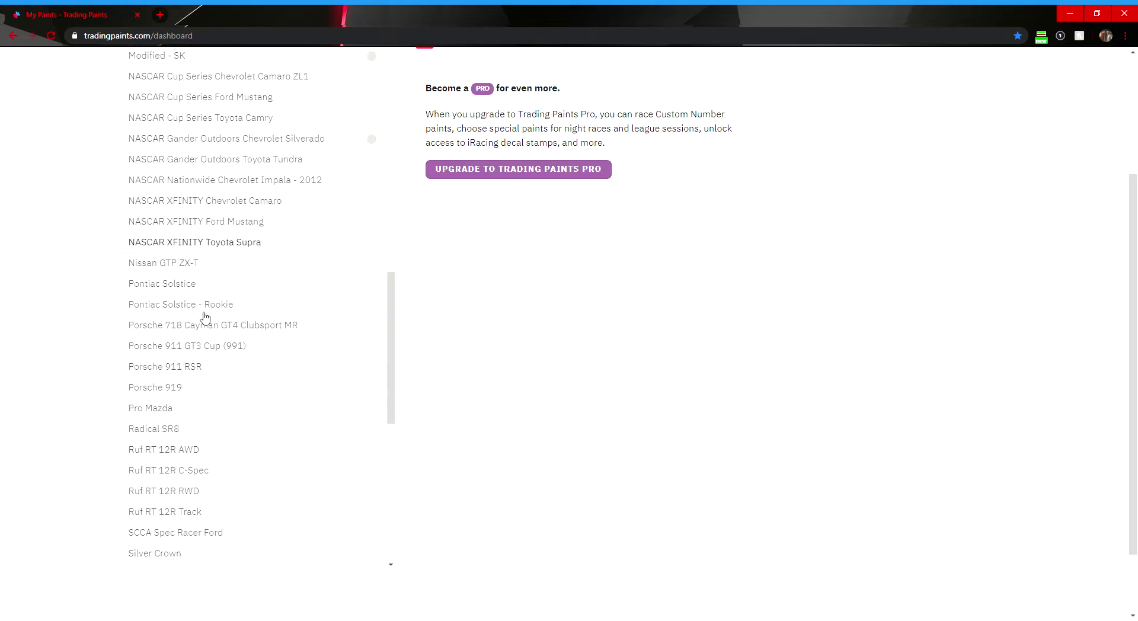
{"action": "scroll", "coordinate": [26, 323], "scroll_direction": "up", "scroll_amount": 2}
{"action": "scroll", "coordinate": [27, 323], "scroll_direction": "up", "scroll_amount": 1}
{"action": "scroll", "coordinate": [279, 389], "scroll_direction": "up", "scroll_amount": 4}
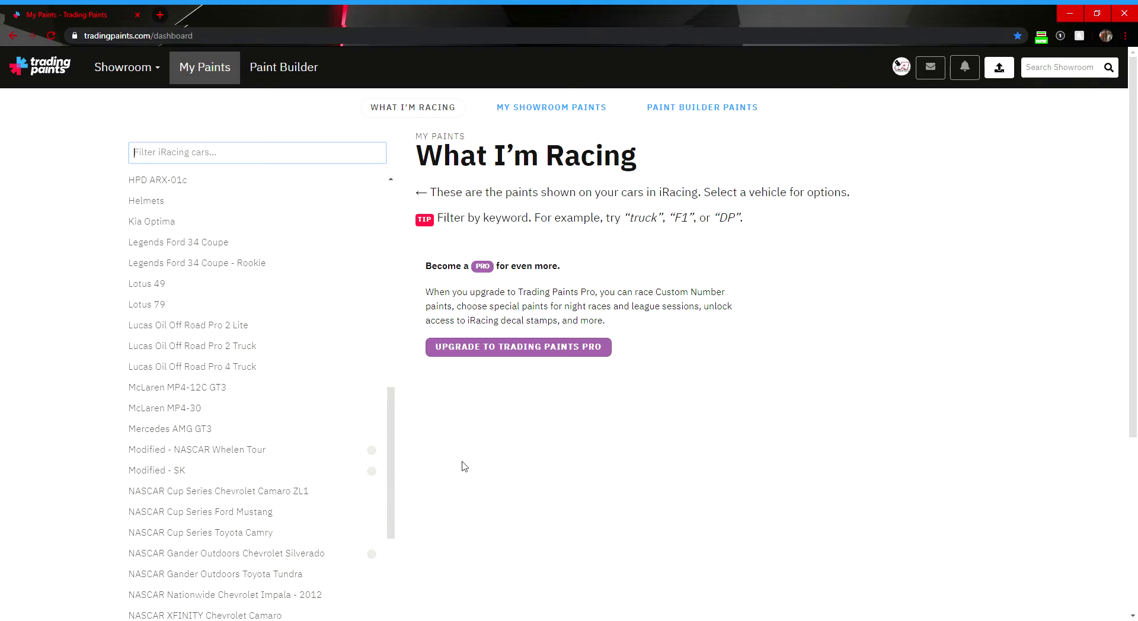
View the paint page of the NASCAR Gander Outdoors Toyota Tundra
{"action": "scroll", "coordinate": [464, 466], "scroll_direction": "down", "scroll_amount": 2}
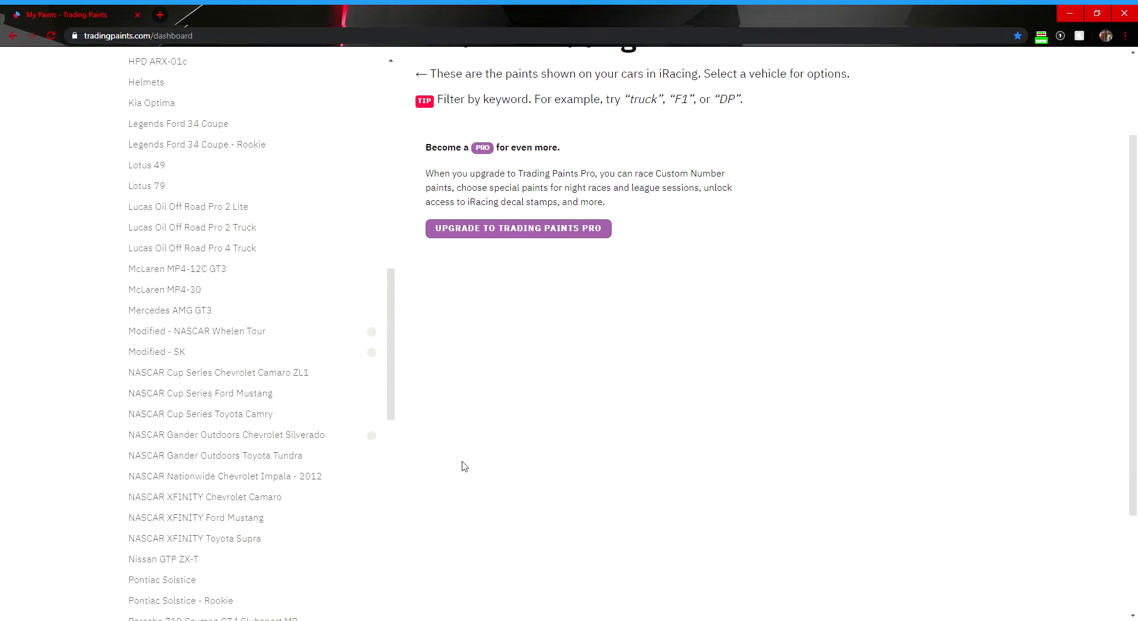
{"action": "left_click", "coordinate": [221, 456]}
{"action": "scroll", "coordinate": [468, 412], "scroll_direction": "down", "scroll_amount": 1}
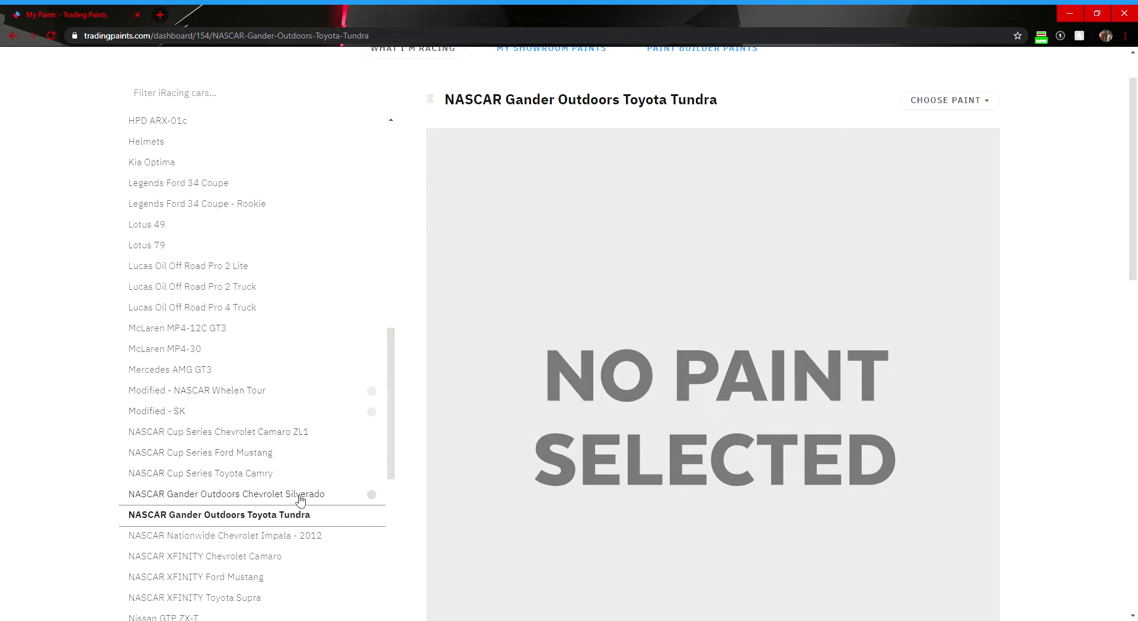
Select the NASCAR Gander Outdoors Chevrolet Silverado and examine the custom paint assigned to it
{"action": "left_click", "coordinate": [363, 495]}
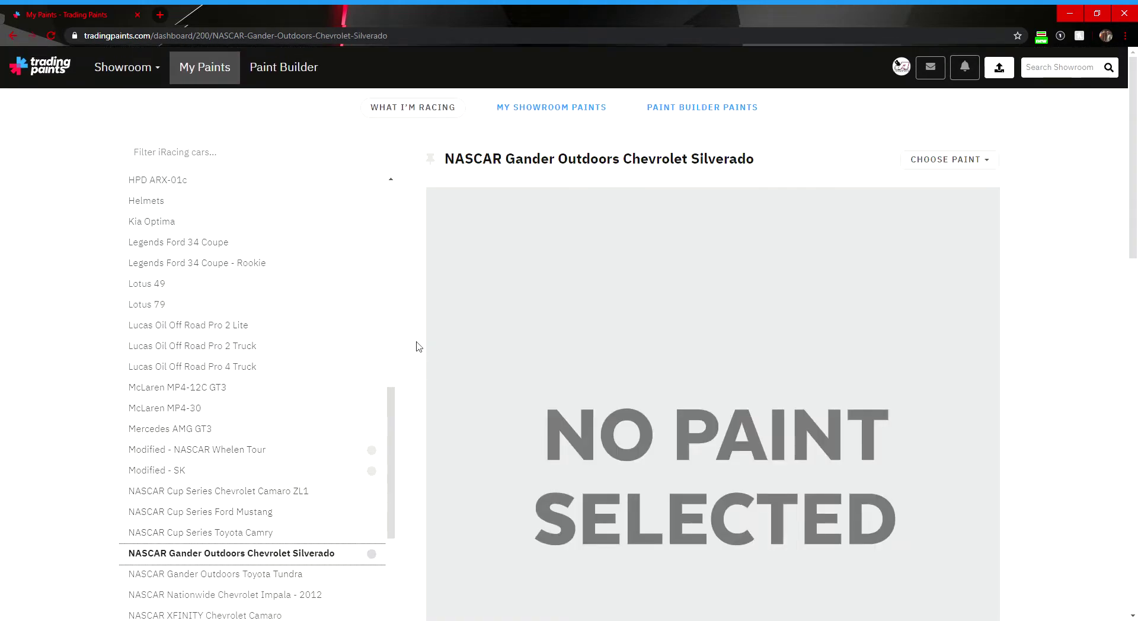
{"action": "scroll", "coordinate": [414, 338], "scroll_direction": "down", "scroll_amount": 1}
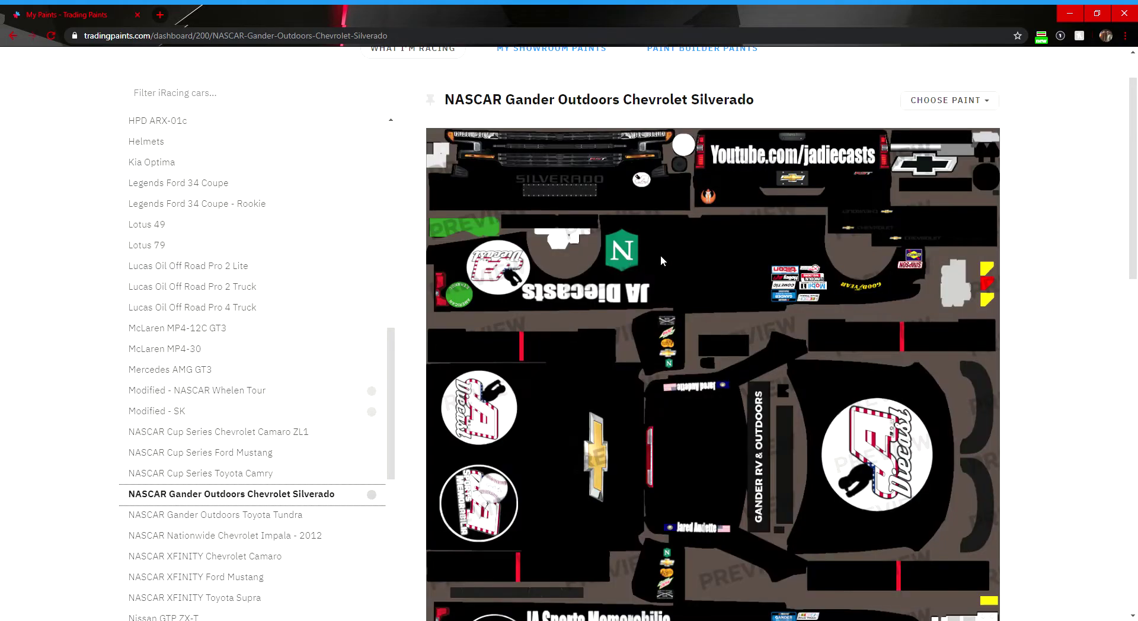
{"action": "scroll", "coordinate": [1060, 269], "scroll_direction": "down", "scroll_amount": 3}
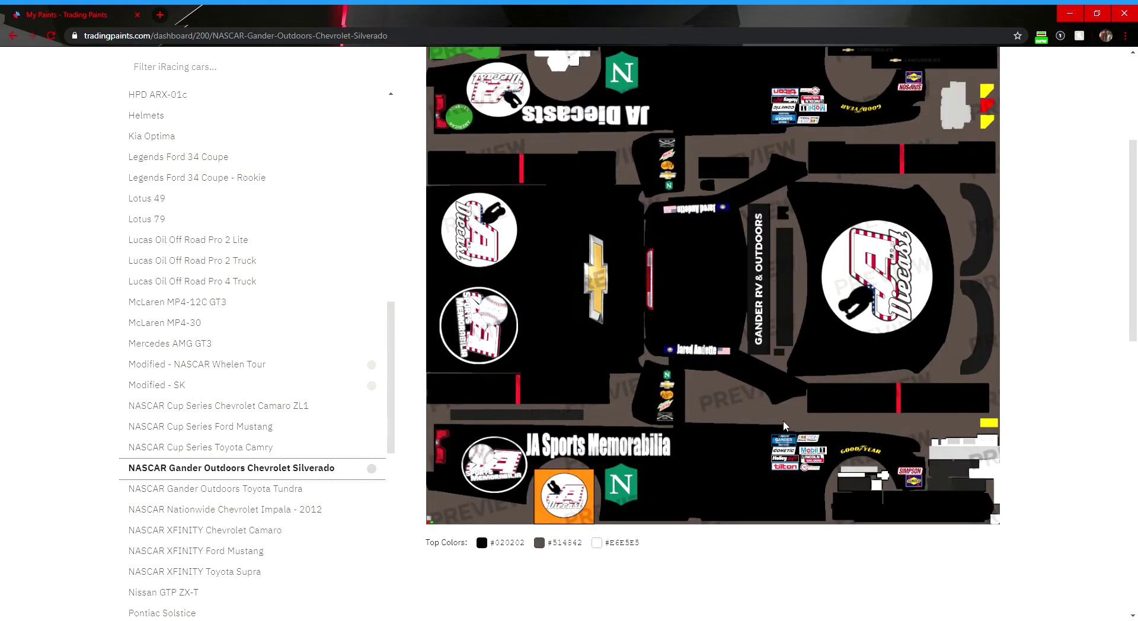
{"action": "scroll", "coordinate": [985, 377], "scroll_direction": "up", "scroll_amount": 4}
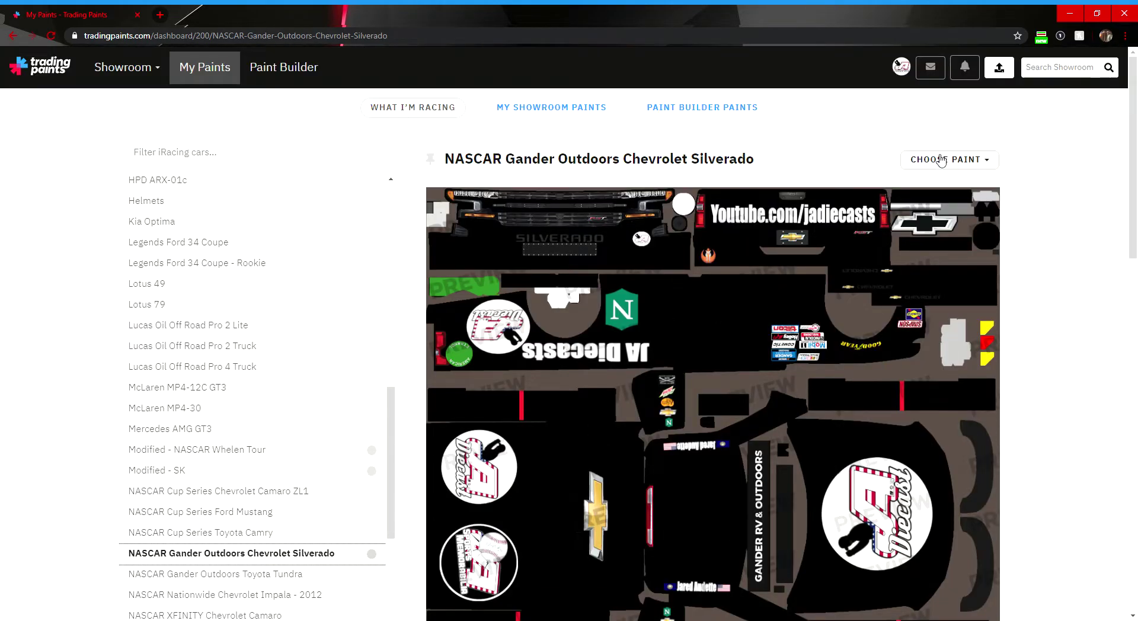
{"action": "scroll", "coordinate": [1097, 223], "scroll_direction": "down", "scroll_amount": 1}
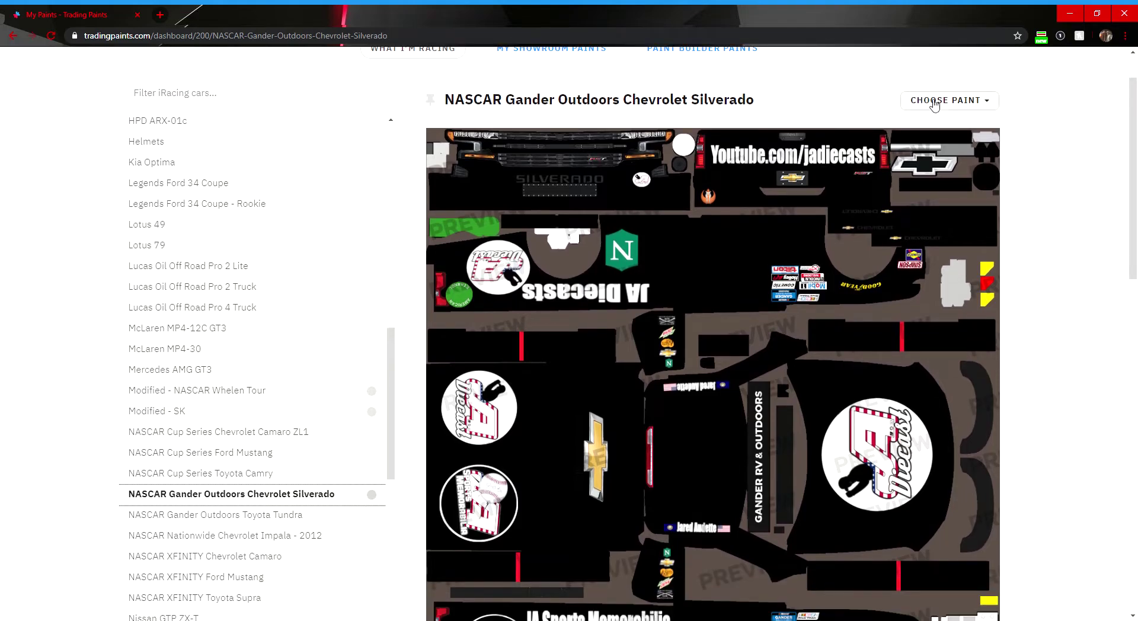
Start choosing a new paint for the Silverado and view the personal paint upload form with its file selection
{"action": "left_click", "coordinate": [935, 105]}
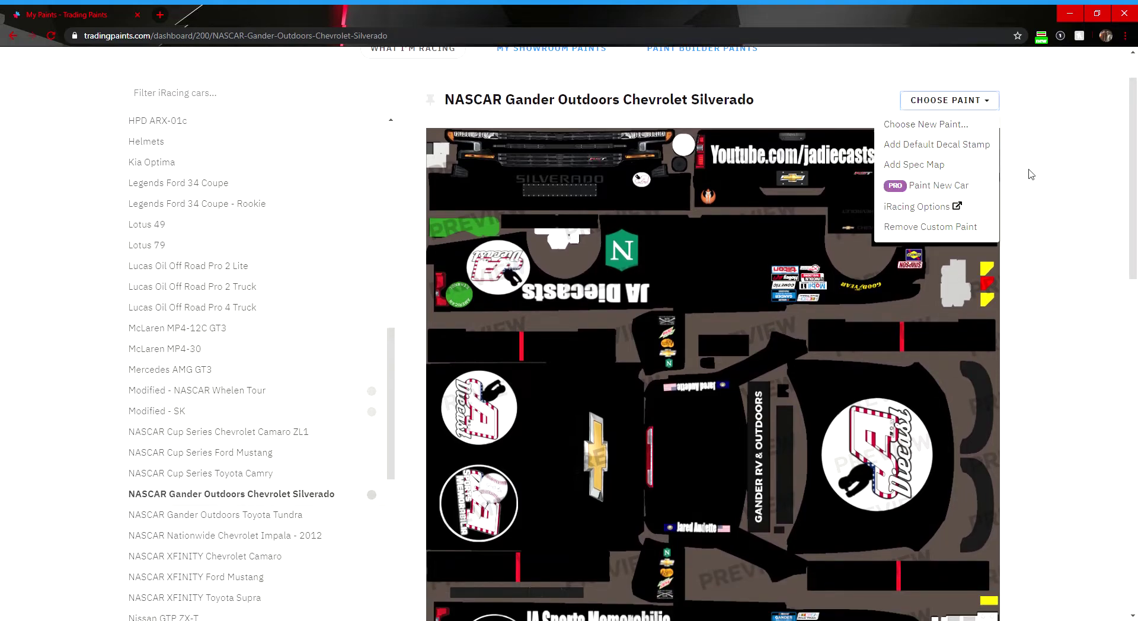
{"action": "left_click", "coordinate": [924, 123]}
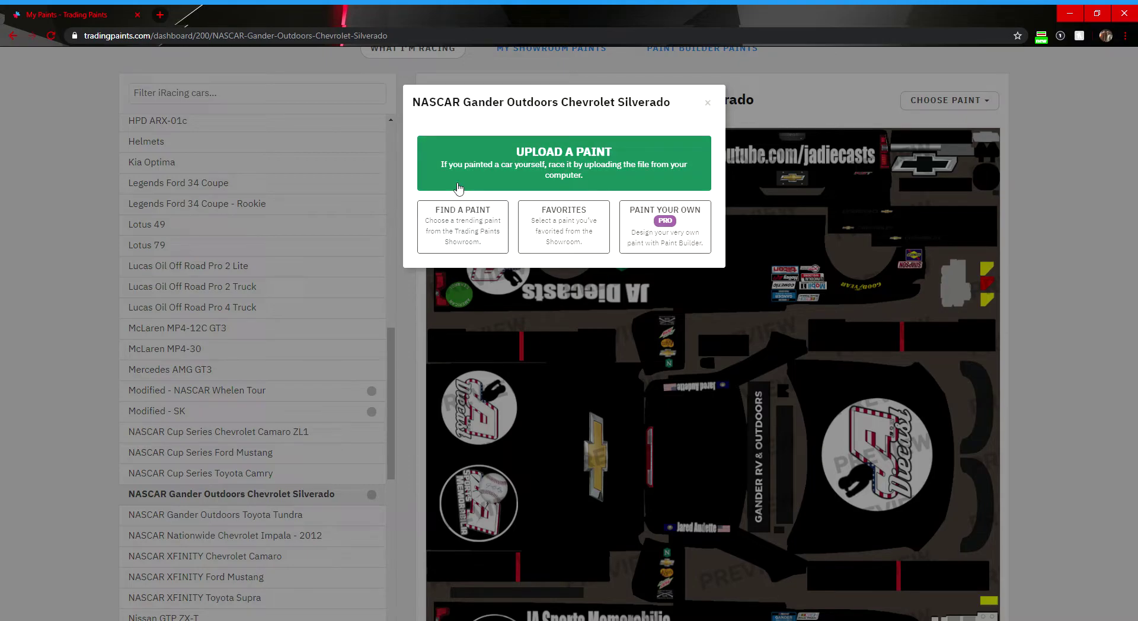
{"action": "left_click", "coordinate": [562, 159]}
{"action": "left_click", "coordinate": [457, 189]}
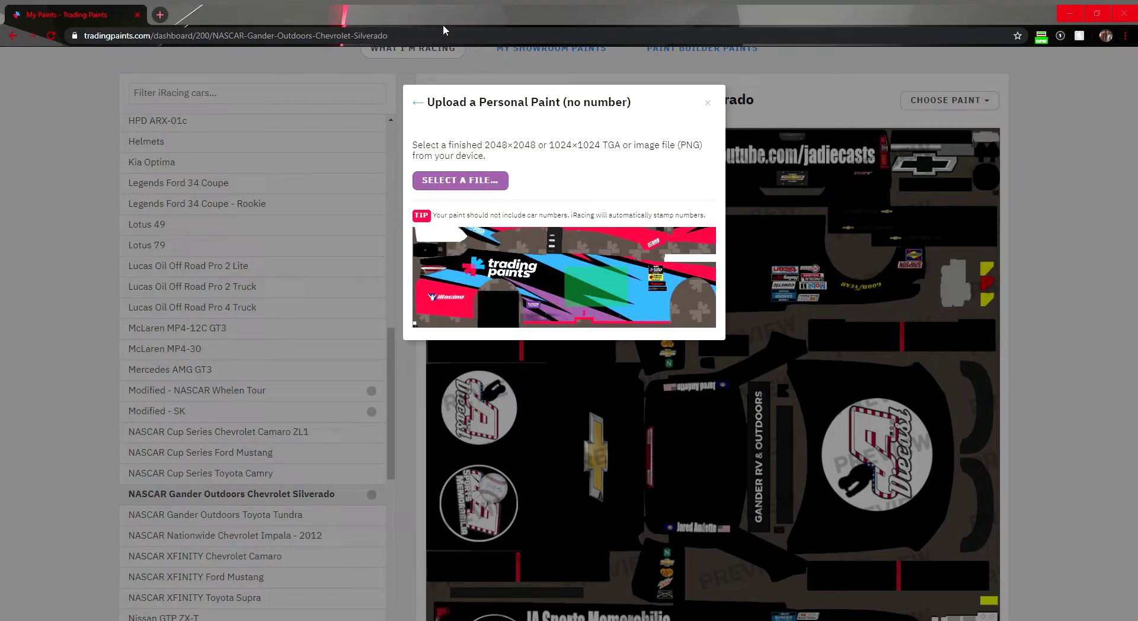
{"action": "left_click", "coordinate": [419, 103]}
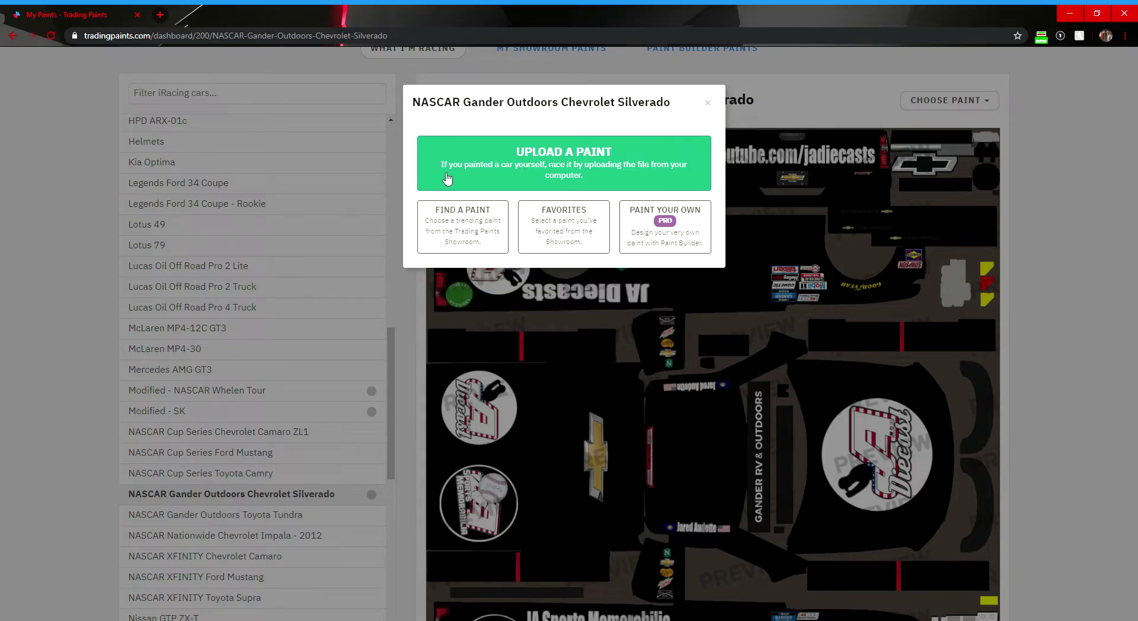
Find a trending paint for the Silverado and go to the Showroom for more paints of this truck
{"action": "left_click", "coordinate": [483, 237]}
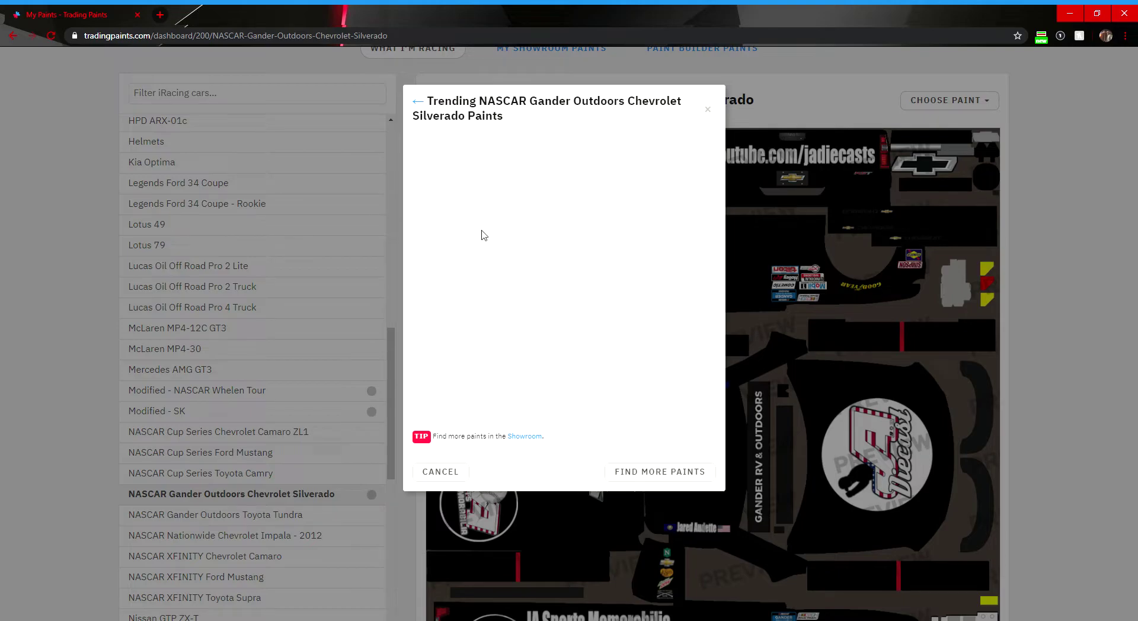
{"action": "left_click", "coordinate": [670, 472]}
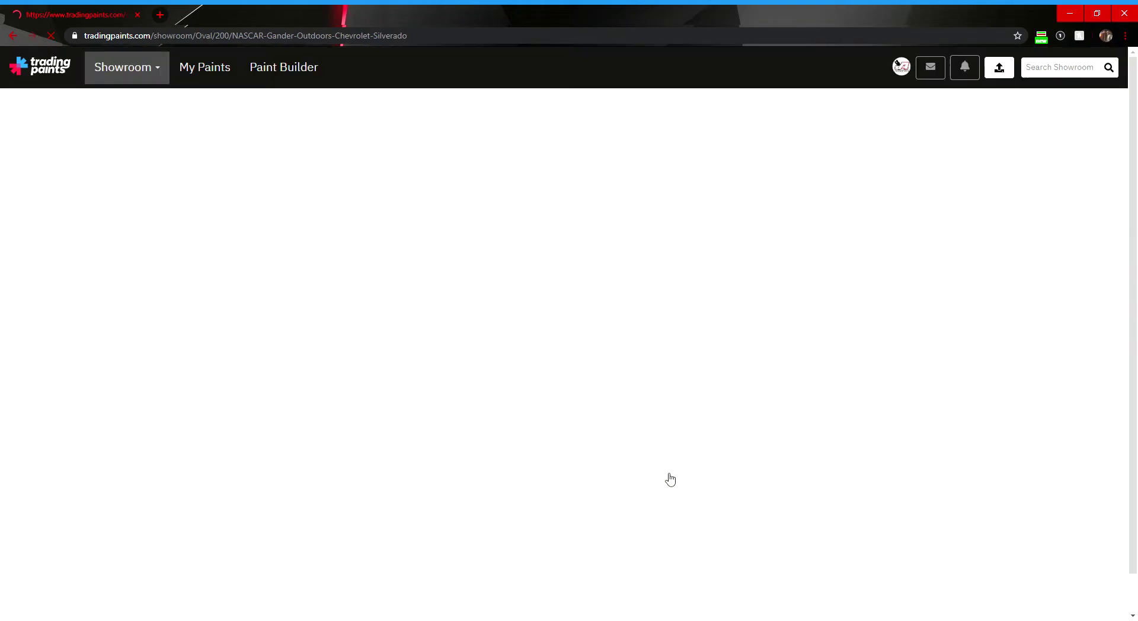
Browse the trending NASCAR Gander Outdoors Chevrolet Silverado paints in the Showroom, examining the liveries shared by other painters
{"action": "scroll", "coordinate": [475, 296], "scroll_direction": "down", "scroll_amount": 20}
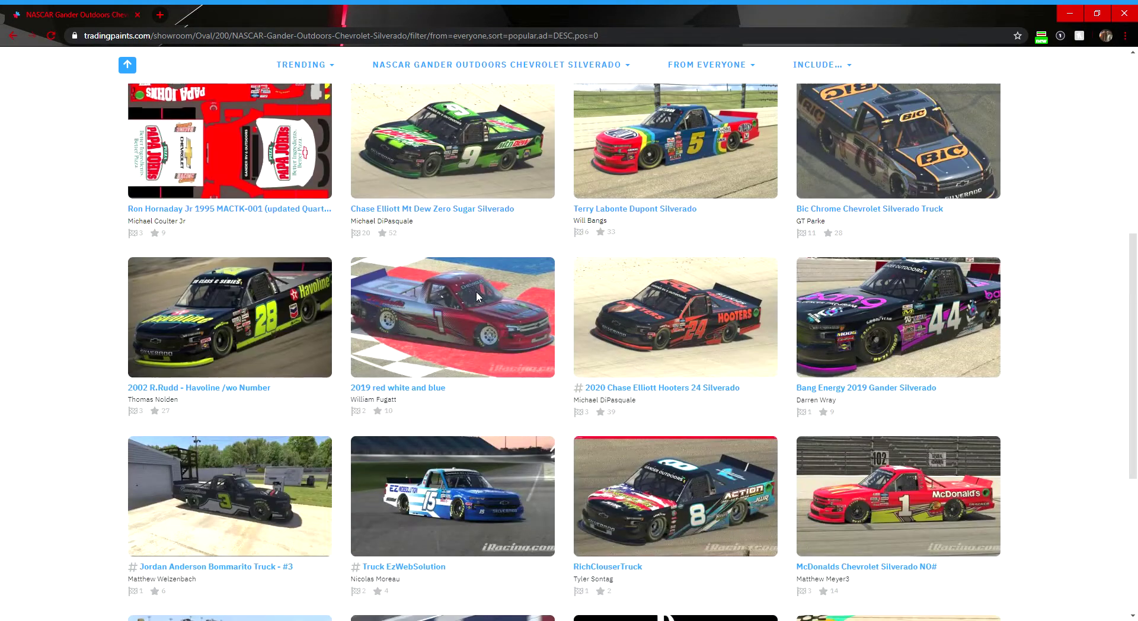
{"action": "scroll", "coordinate": [481, 297], "scroll_direction": "down", "scroll_amount": 15}
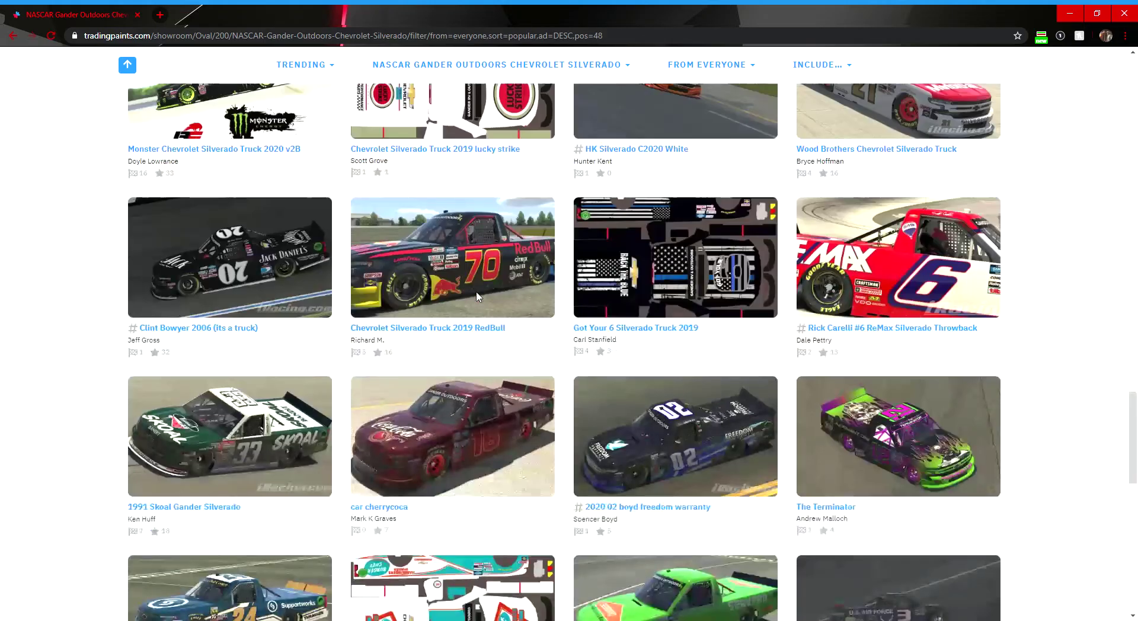
{"action": "scroll", "coordinate": [480, 297], "scroll_direction": "up", "scroll_amount": 5}
{"action": "scroll", "coordinate": [480, 298], "scroll_direction": "up", "scroll_amount": 6}
{"action": "scroll", "coordinate": [480, 297], "scroll_direction": "down", "scroll_amount": 13}
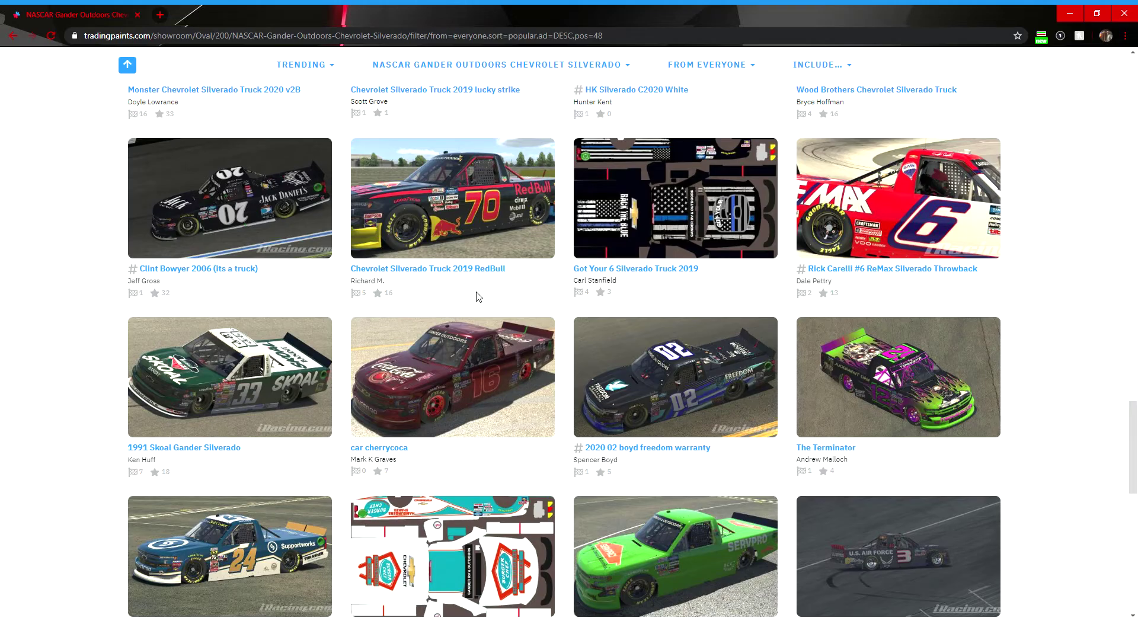
{"action": "scroll", "coordinate": [479, 296], "scroll_direction": "up", "scroll_amount": 9}
{"action": "scroll", "coordinate": [479, 296], "scroll_direction": "down", "scroll_amount": 6}
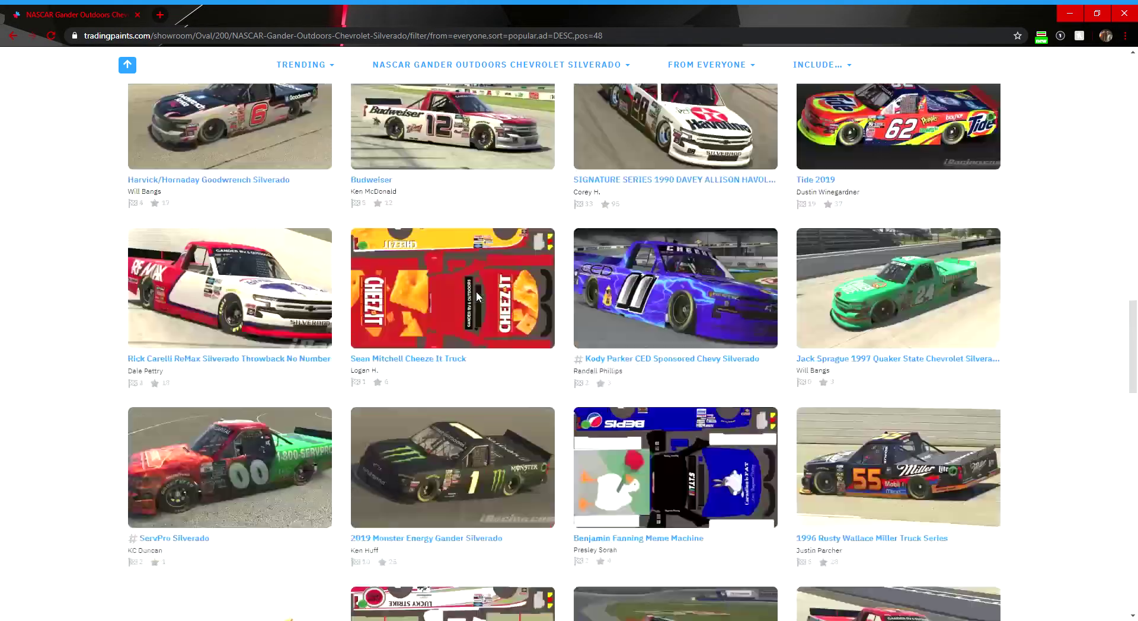
{"action": "scroll", "coordinate": [479, 296], "scroll_direction": "down", "scroll_amount": 5}
{"action": "scroll", "coordinate": [478, 296], "scroll_direction": "up", "scroll_amount": 3}
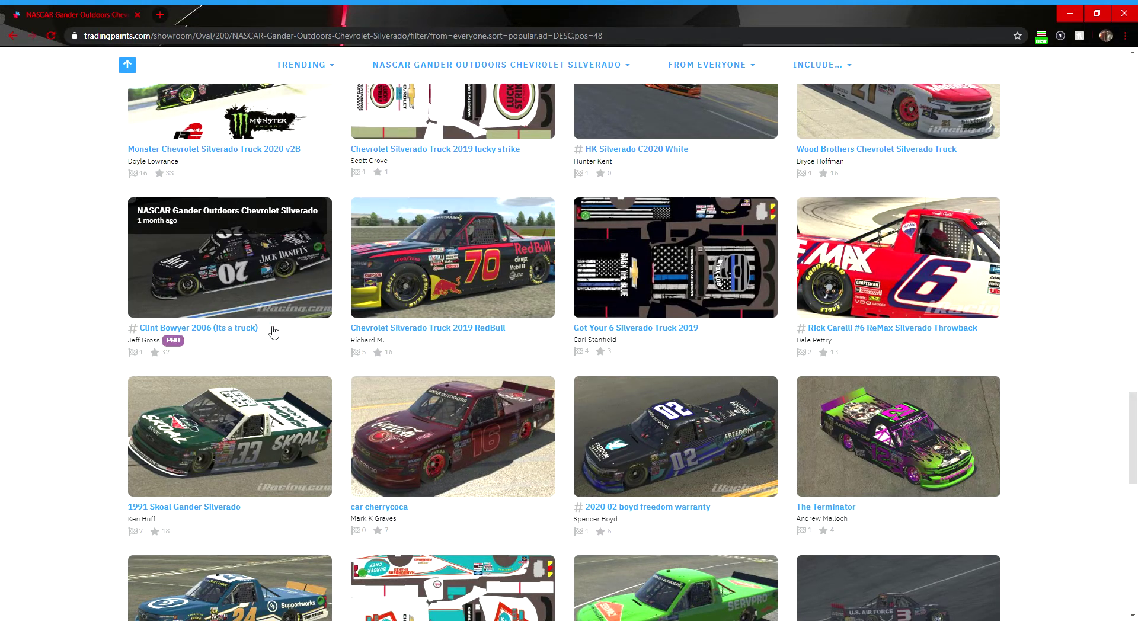
{"action": "scroll", "coordinate": [759, 355], "scroll_direction": "down", "scroll_amount": 2}
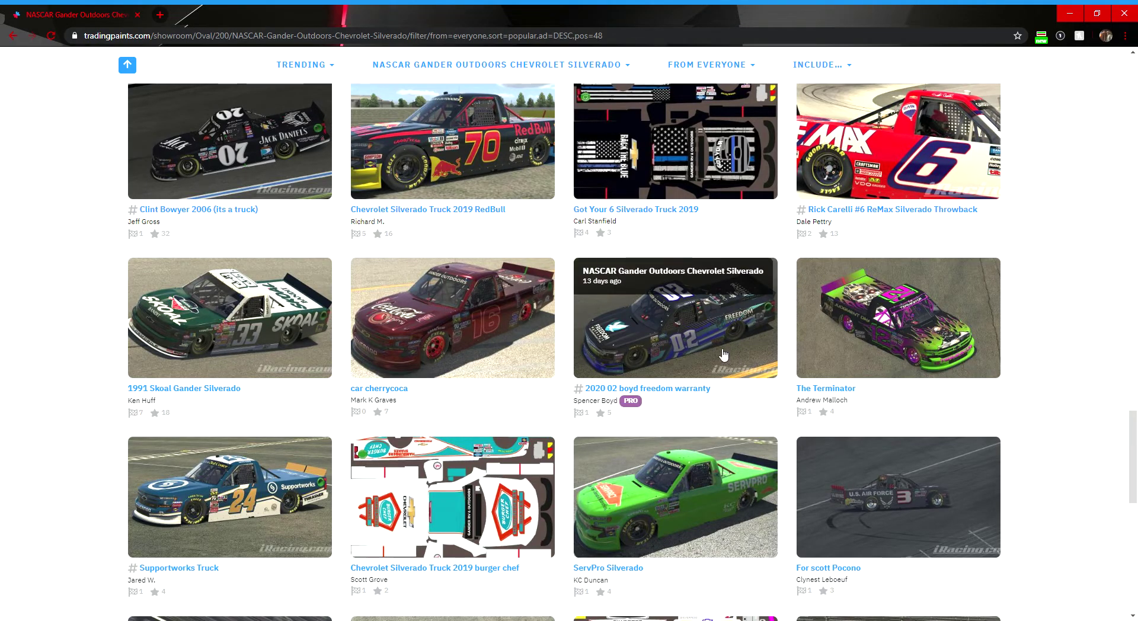
{"action": "scroll", "coordinate": [996, 393], "scroll_direction": "down", "scroll_amount": 5}
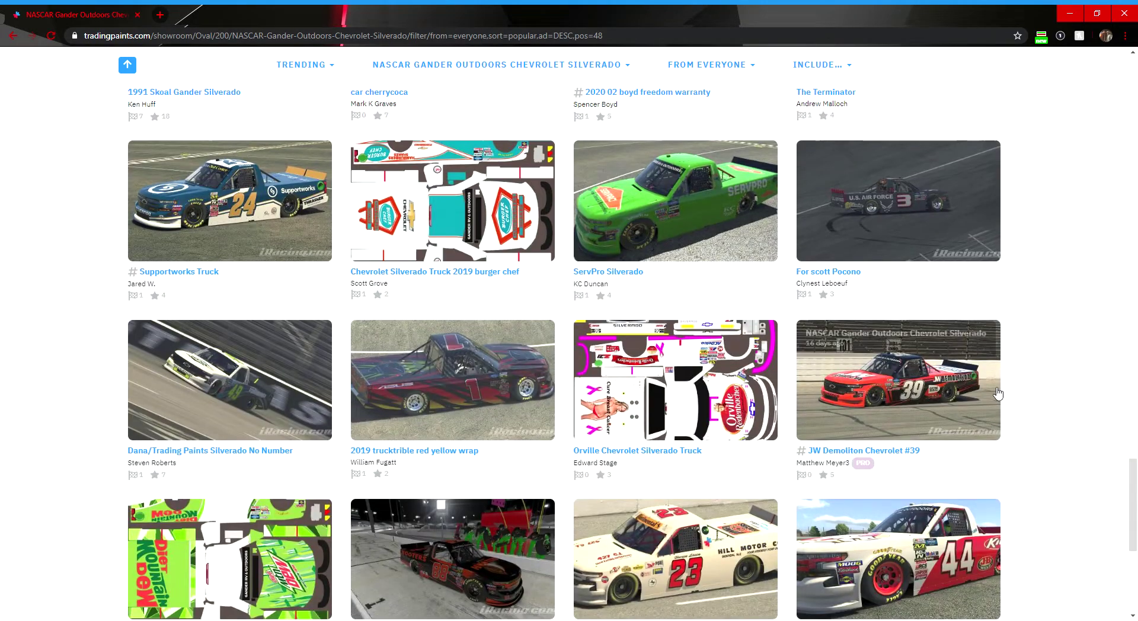
{"action": "scroll", "coordinate": [995, 392], "scroll_direction": "down", "scroll_amount": 5}
{"action": "scroll", "coordinate": [996, 393], "scroll_direction": "up", "scroll_amount": 20}
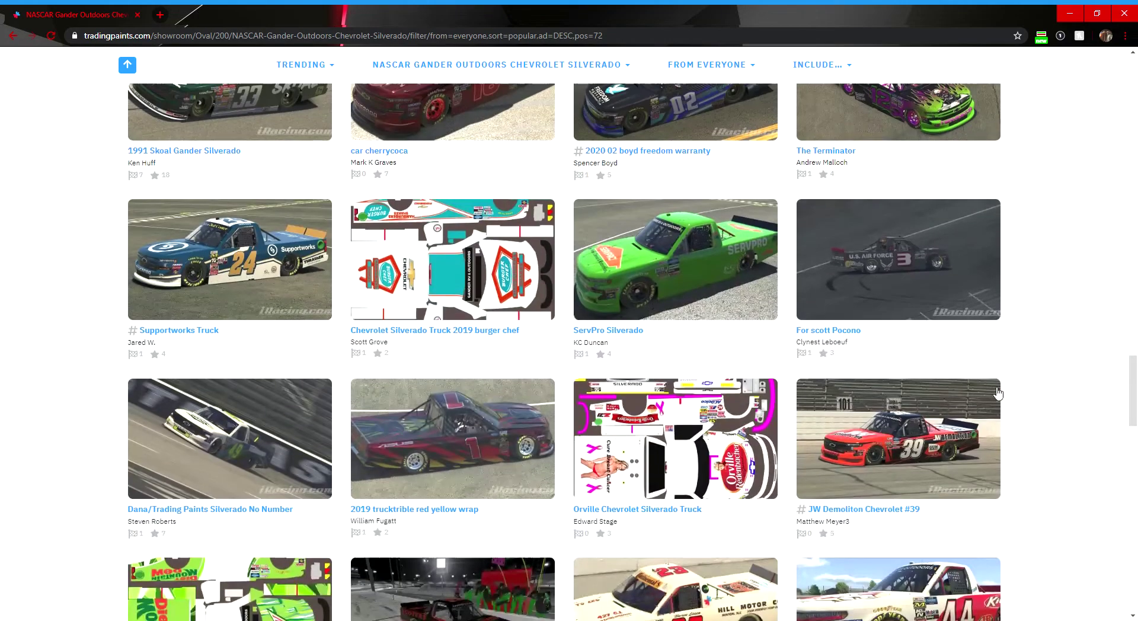
{"action": "scroll", "coordinate": [998, 393], "scroll_direction": "up", "scroll_amount": 14}
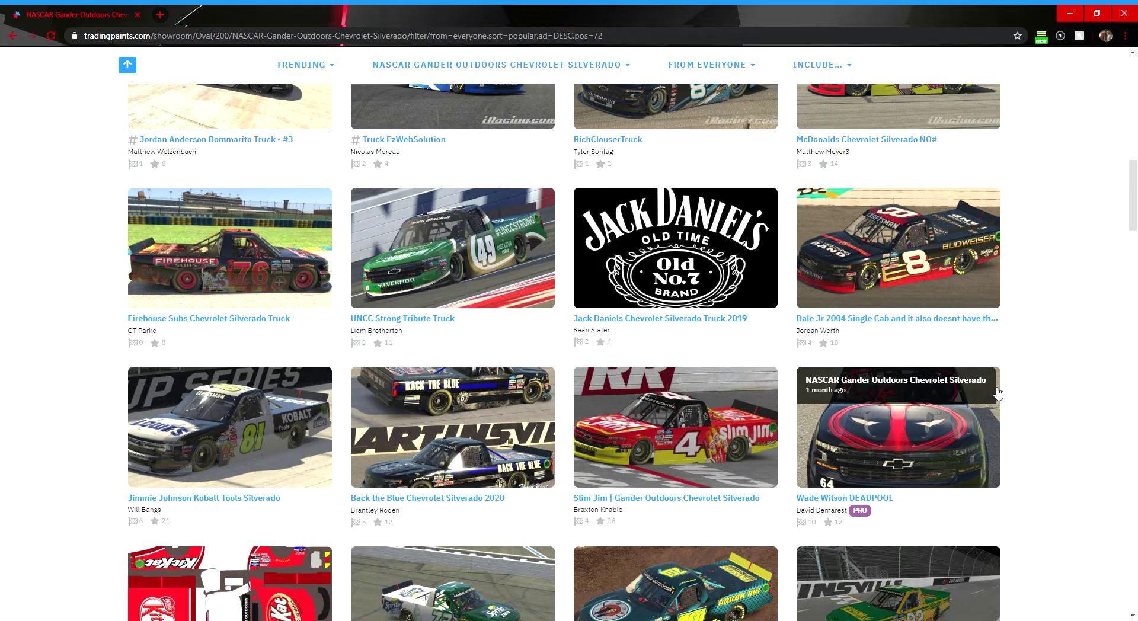
{"action": "scroll", "coordinate": [998, 393], "scroll_direction": "up", "scroll_amount": 15}
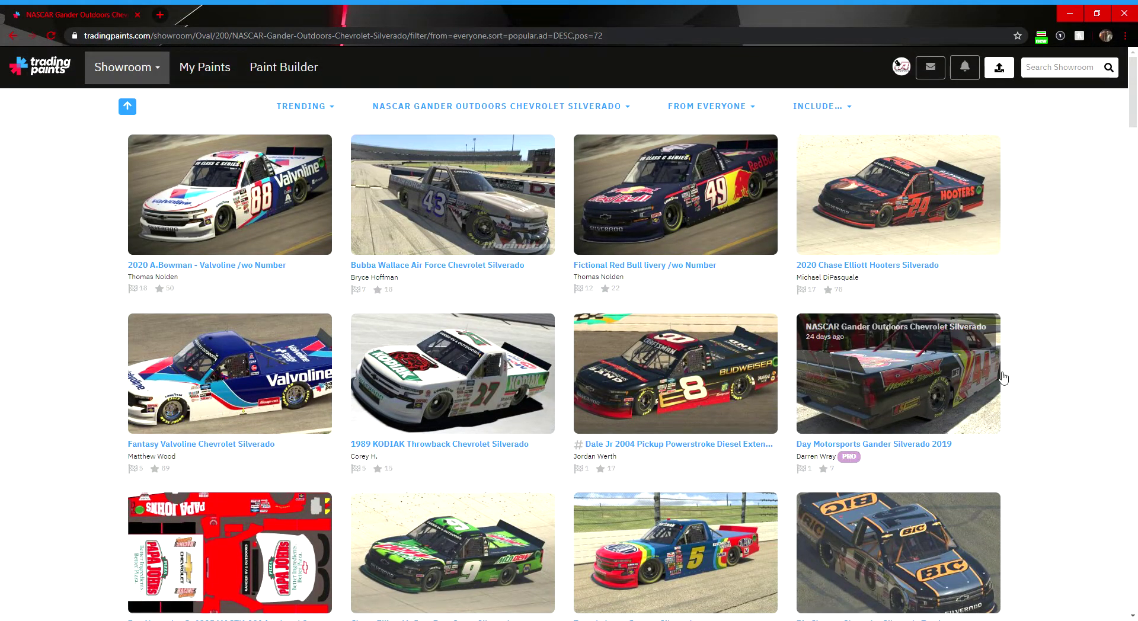
Search the Silverado paints in the Showroom for "mountain dew" and look through the results
{"action": "left_click", "coordinate": [1061, 69]}
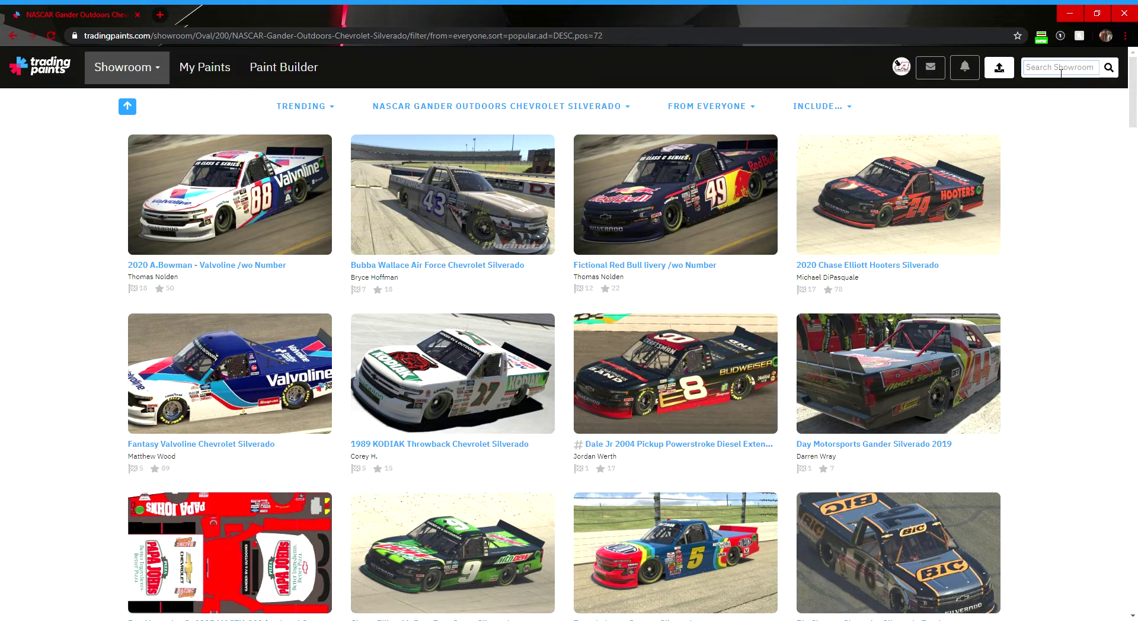
{"action": "type", "text": "mountain dew"}
{"action": "key", "text": "Return"}
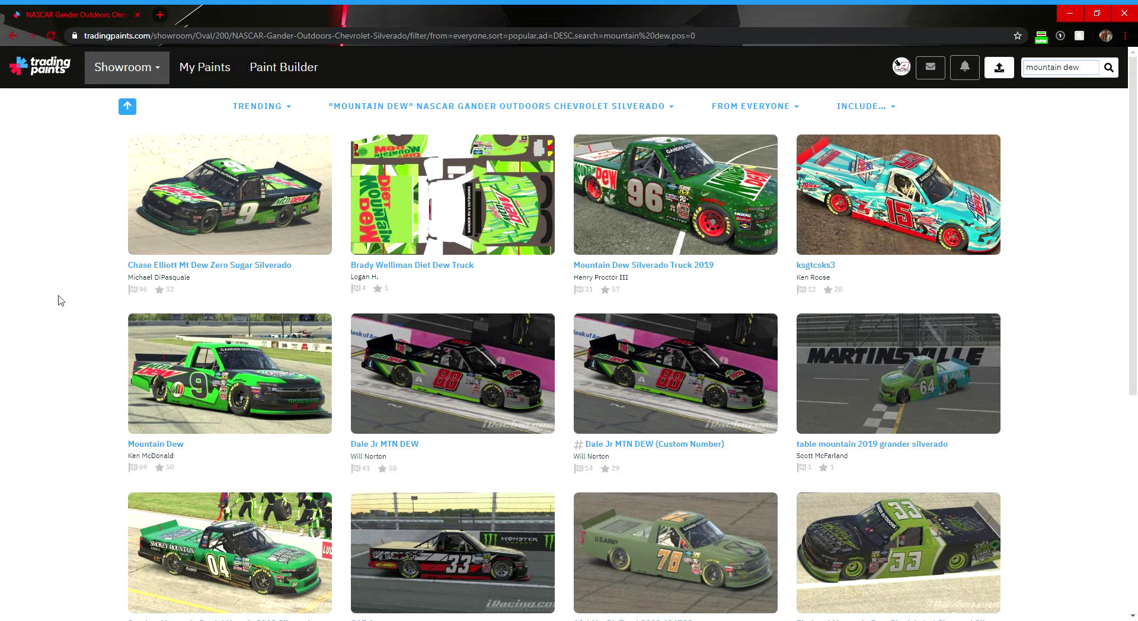
{"action": "scroll", "coordinate": [60, 301], "scroll_direction": "down", "scroll_amount": 5}
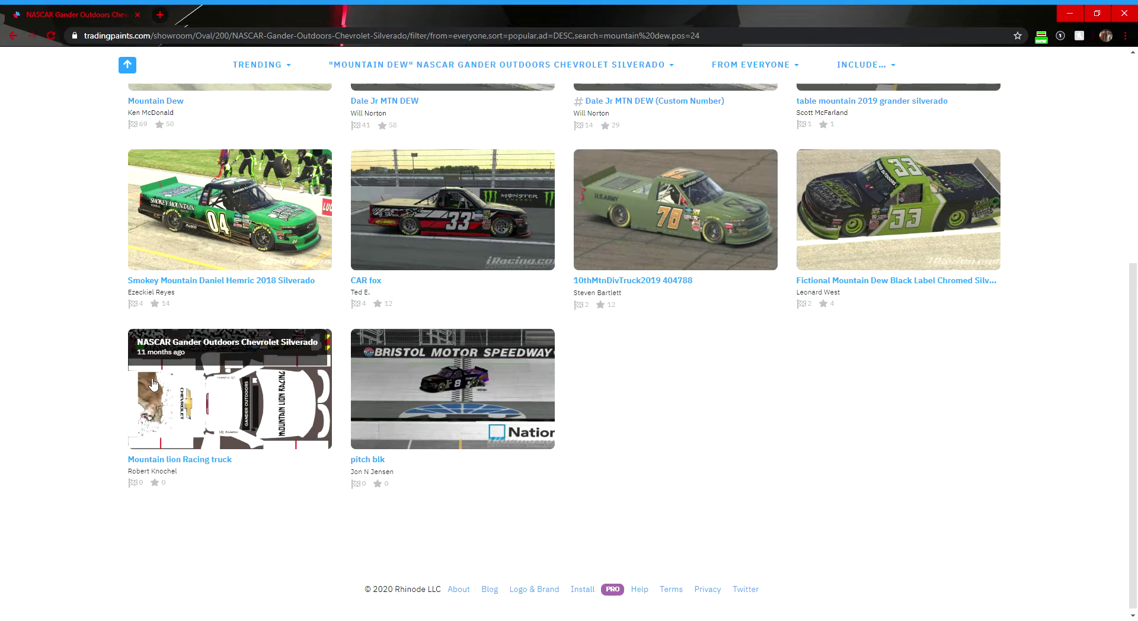
{"action": "scroll", "coordinate": [148, 368], "scroll_direction": "up", "scroll_amount": 5}
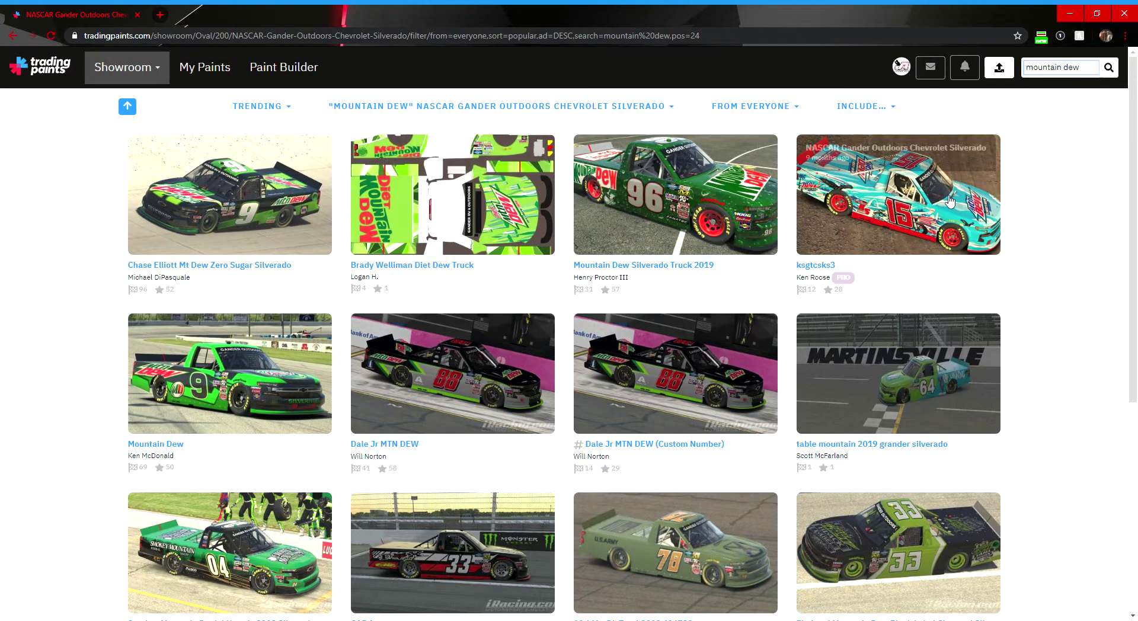
{"action": "left_click", "coordinate": [944, 221]}
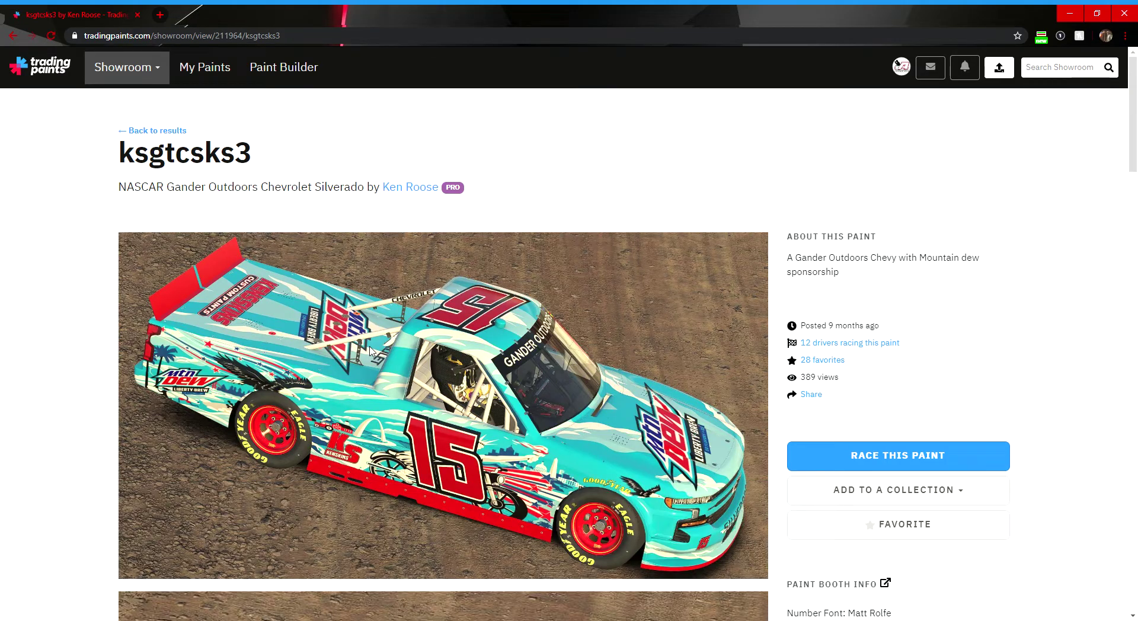
{"action": "scroll", "coordinate": [370, 351], "scroll_direction": "down", "scroll_amount": 10}
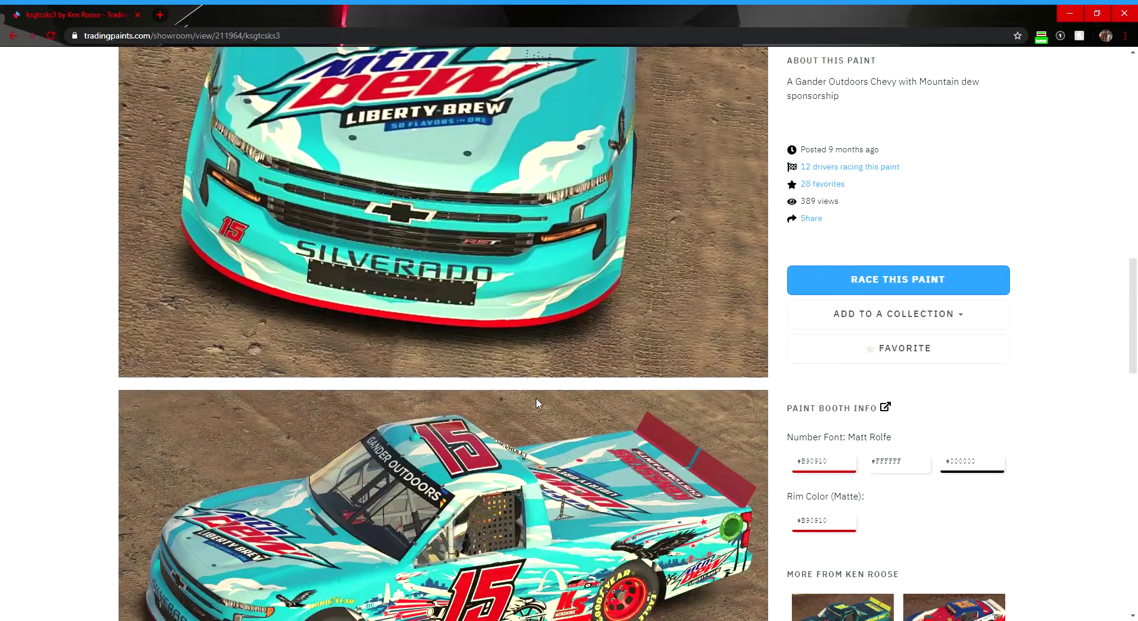
{"action": "scroll", "coordinate": [536, 403], "scroll_direction": "up", "scroll_amount": 13}
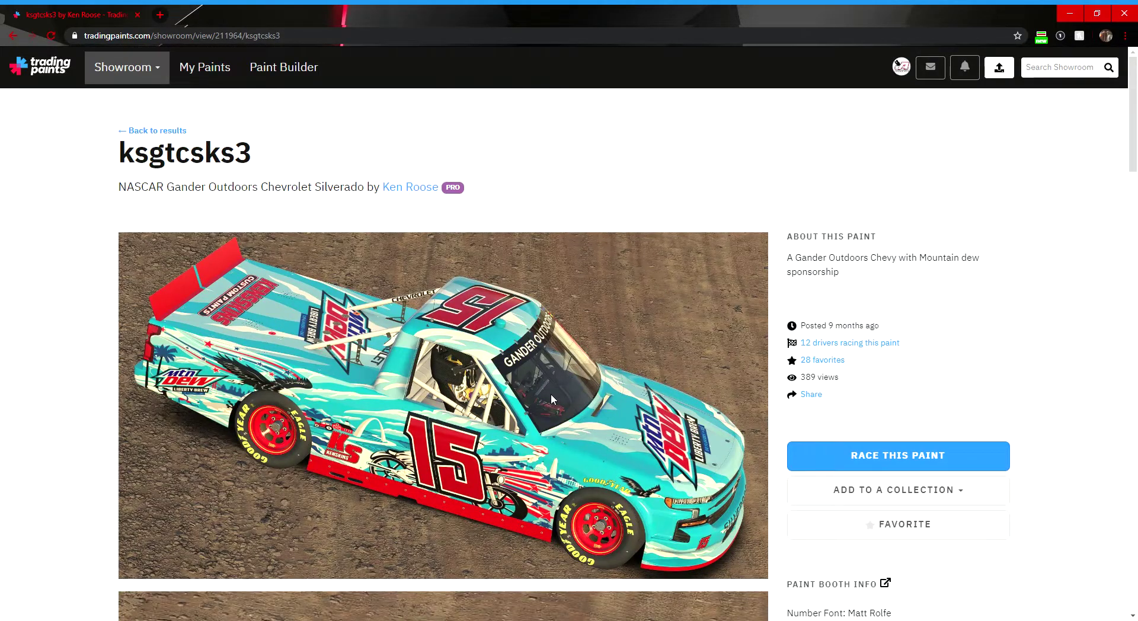
Return to My Paints and select the NASCAR Gander Outdoors Chevrolet Silverado from the list of iRacing cars
{"action": "left_click", "coordinate": [203, 72]}
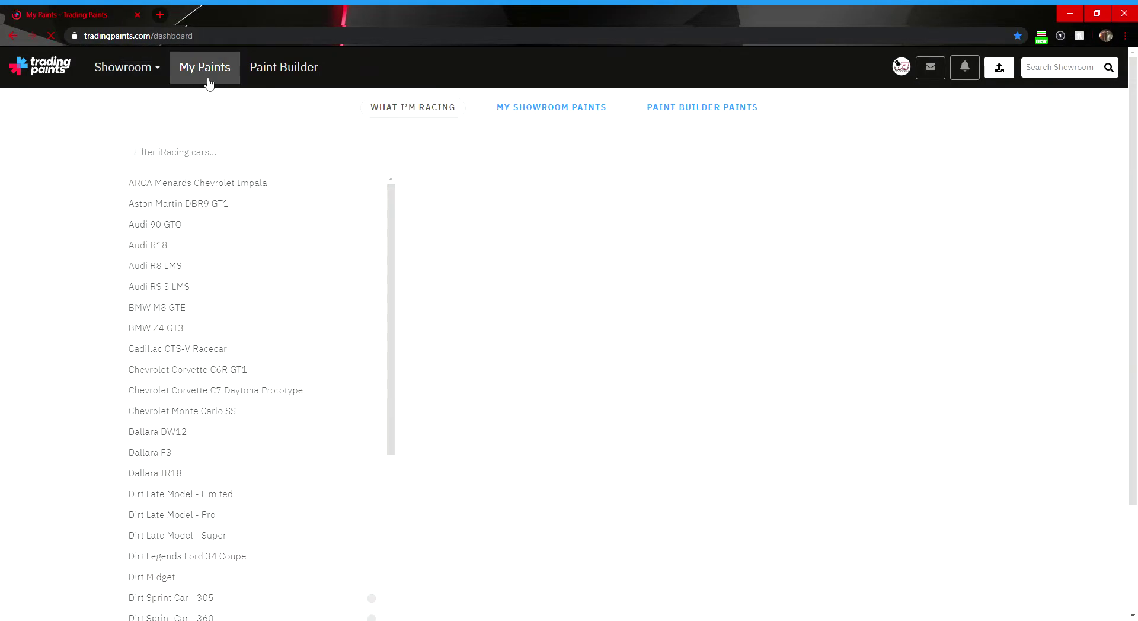
{"action": "scroll", "coordinate": [221, 302], "scroll_direction": "down", "scroll_amount": 15}
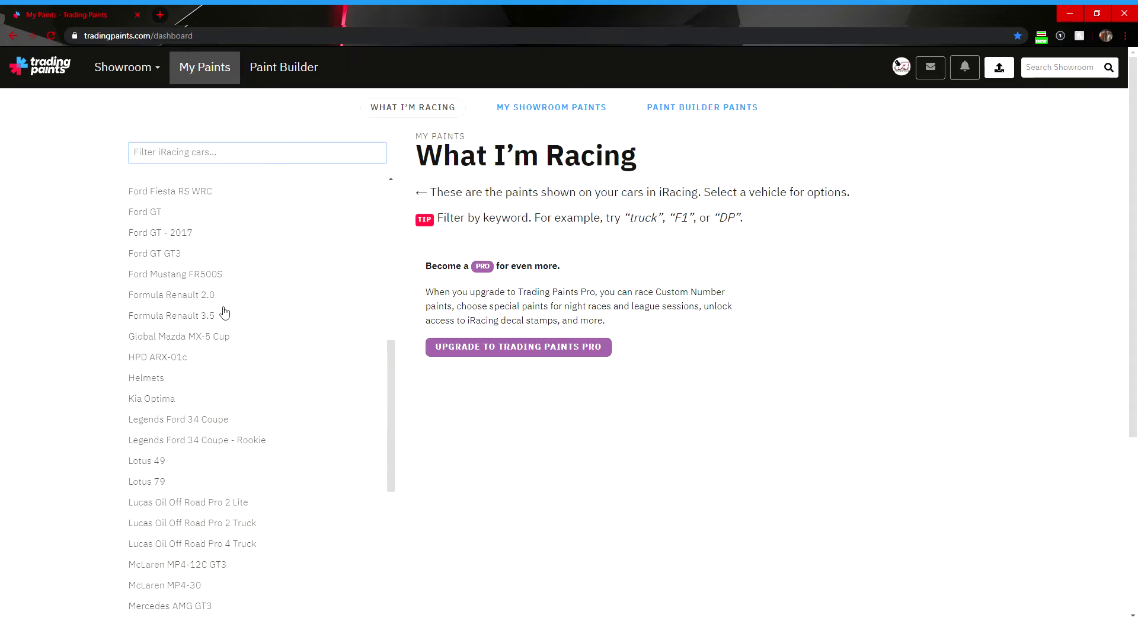
{"action": "left_click", "coordinate": [282, 369]}
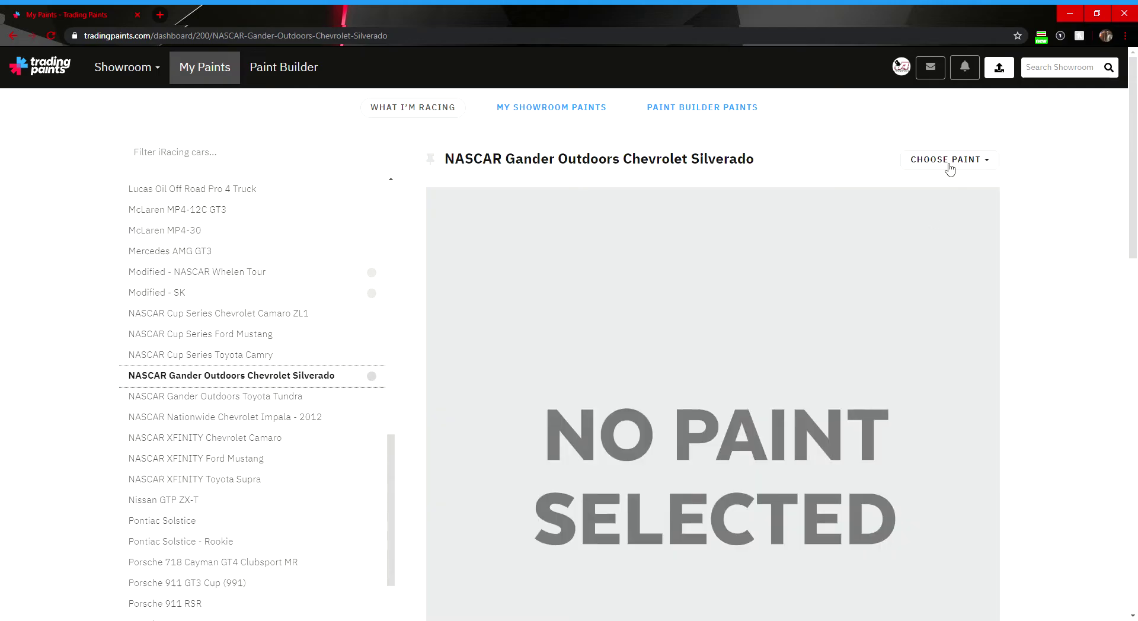
View the options for choosing a new Silverado paint, including Favorites, and close them without selecting one
{"action": "left_click", "coordinate": [948, 168]}
{"action": "left_click", "coordinate": [944, 184]}
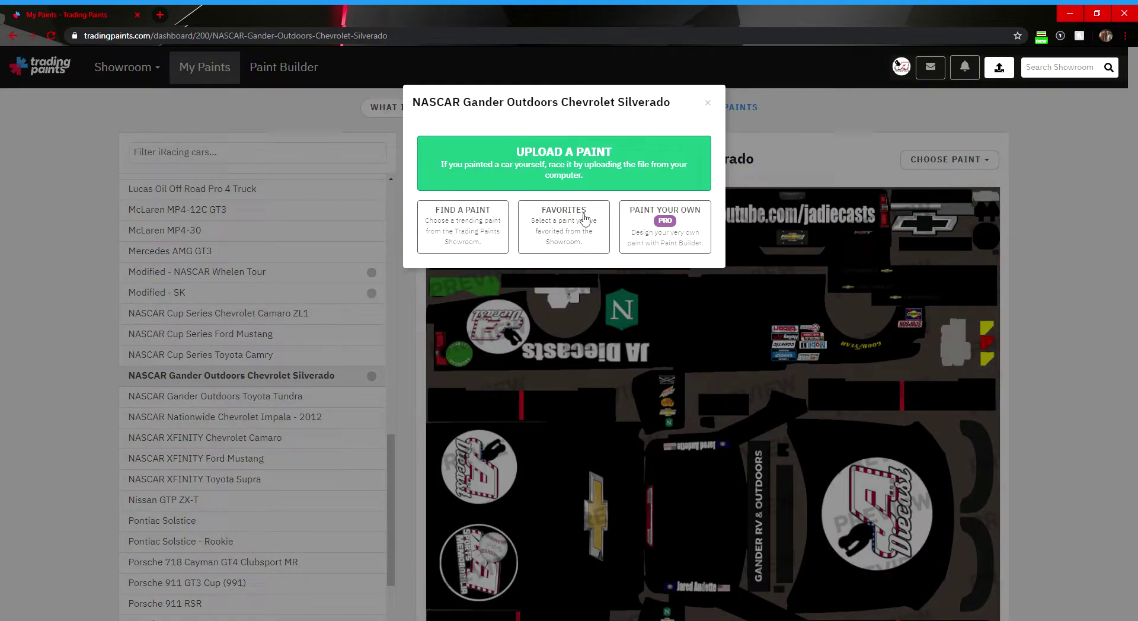
{"action": "left_click", "coordinate": [708, 103]}
{"action": "left_click", "coordinate": [946, 161]}
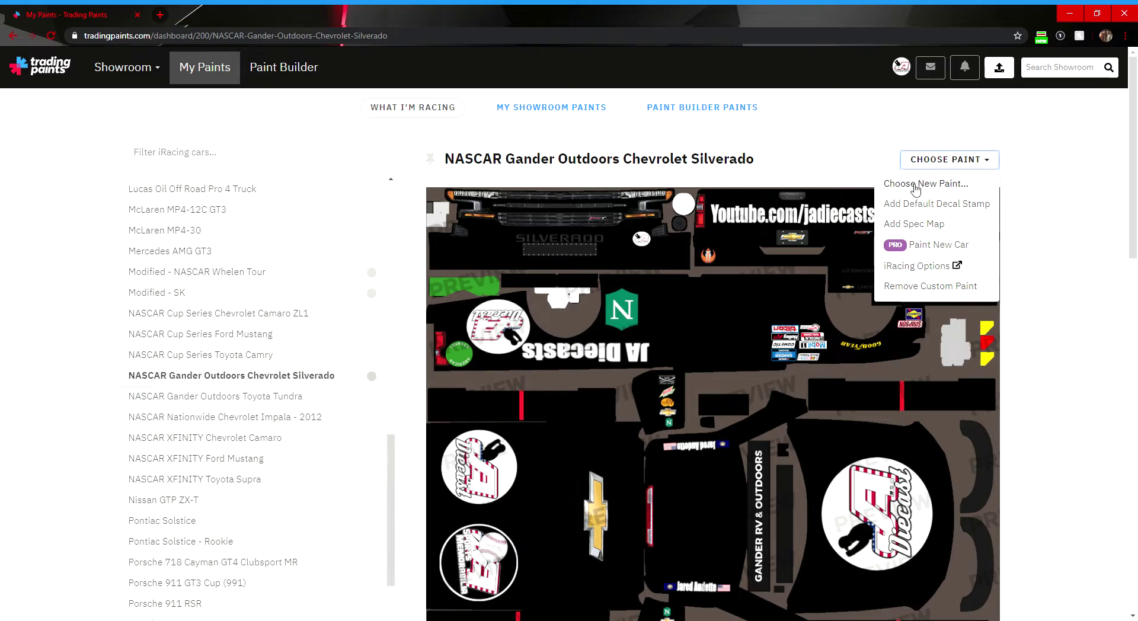
{"action": "left_click", "coordinate": [934, 185]}
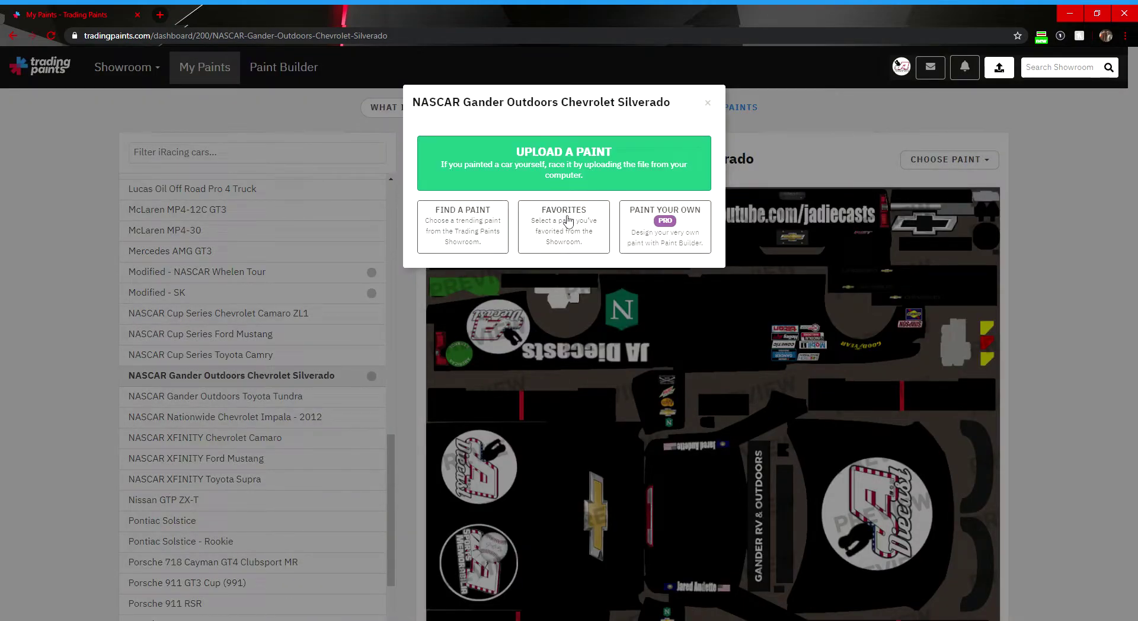
{"action": "left_click", "coordinate": [708, 103]}
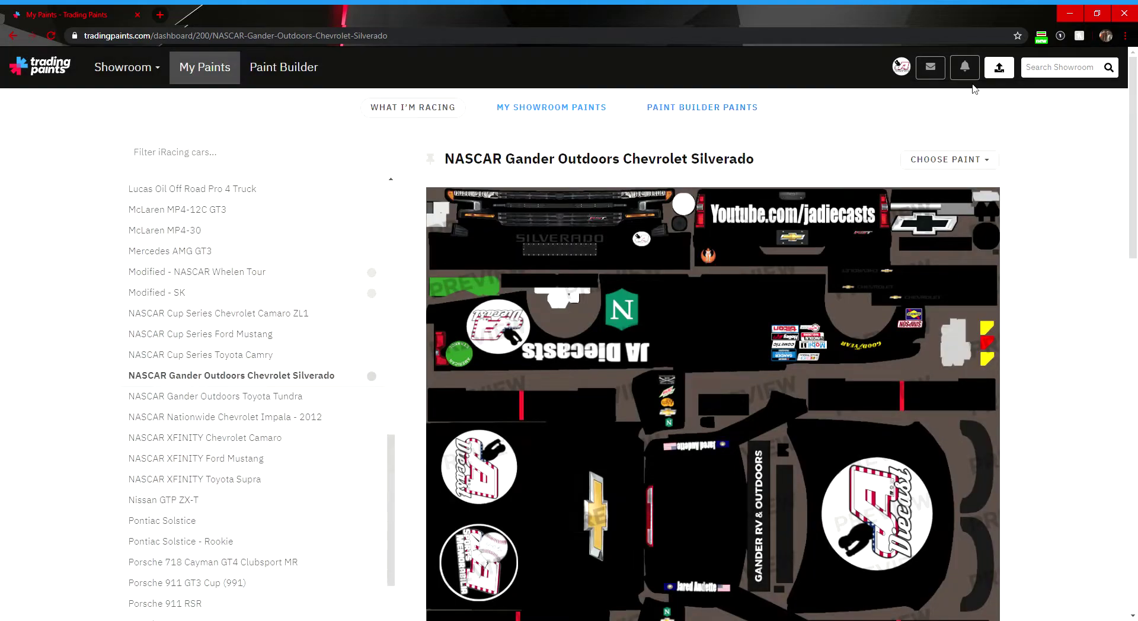
View the account's own Trading Paints profile and its followers
{"action": "left_click", "coordinate": [901, 67]}
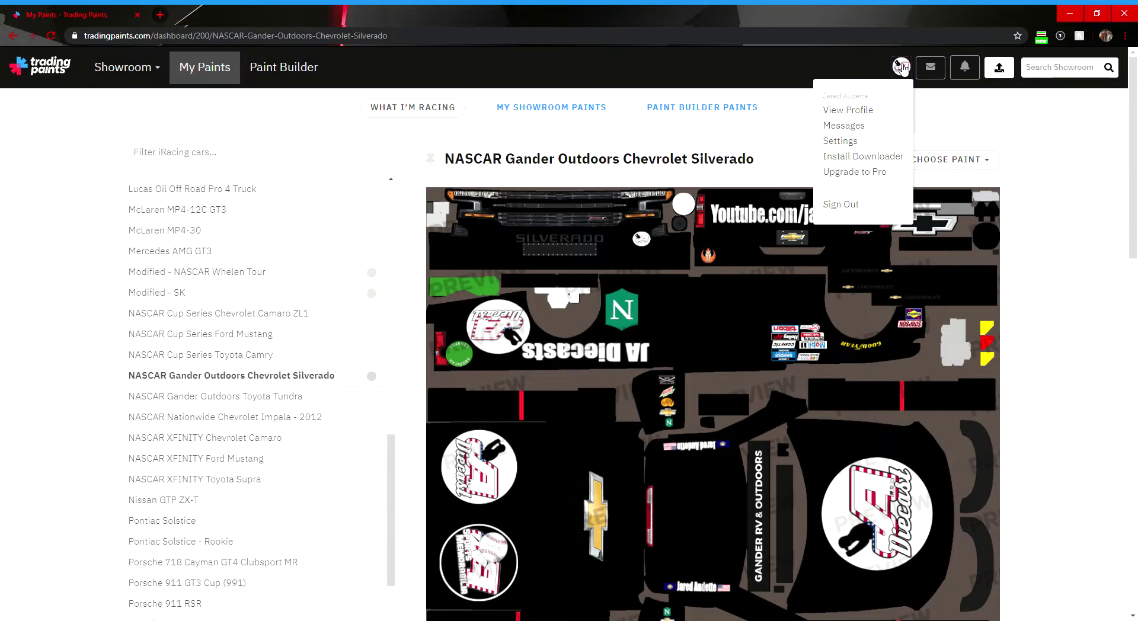
{"action": "left_click", "coordinate": [874, 109]}
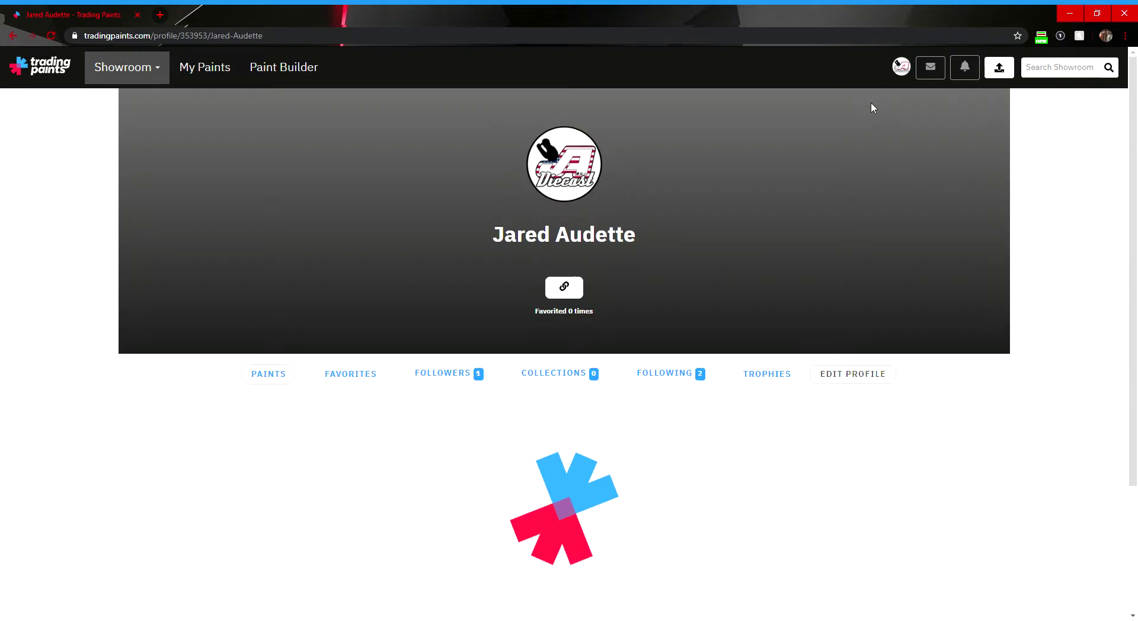
{"action": "left_click", "coordinate": [468, 375]}
Go back to My Paints and select the Modified - NASCAR Whelen Tour car
{"action": "left_click", "coordinate": [187, 68]}
{"action": "scroll", "coordinate": [245, 350], "scroll_direction": "down", "scroll_amount": 8}
{"action": "scroll", "coordinate": [244, 350], "scroll_direction": "down", "scroll_amount": 8}
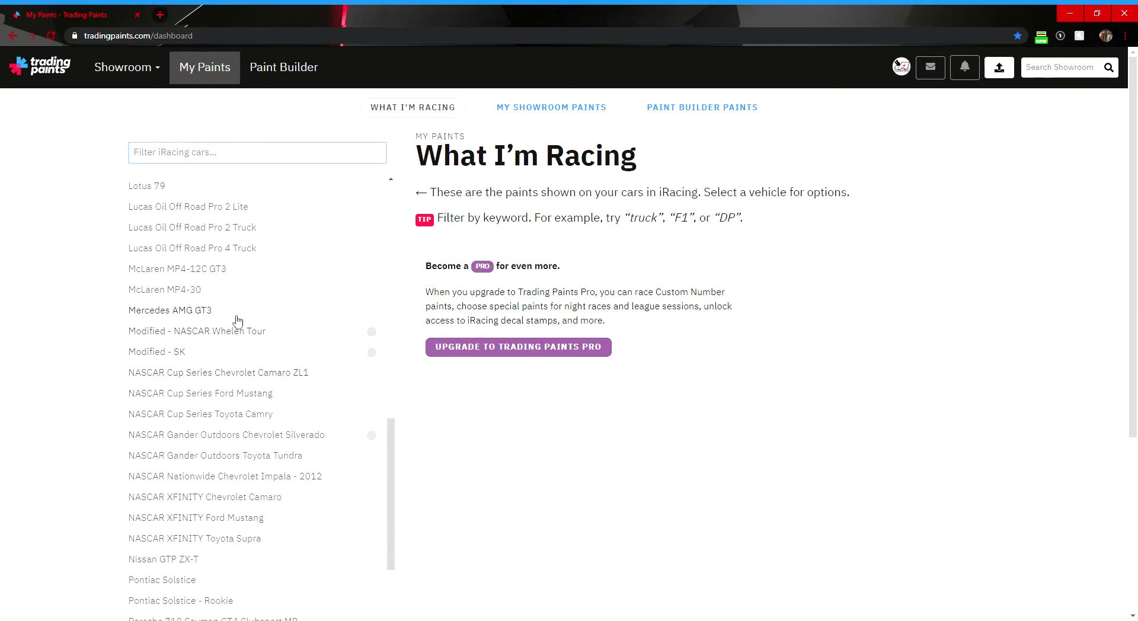
{"action": "left_click", "coordinate": [239, 333]}
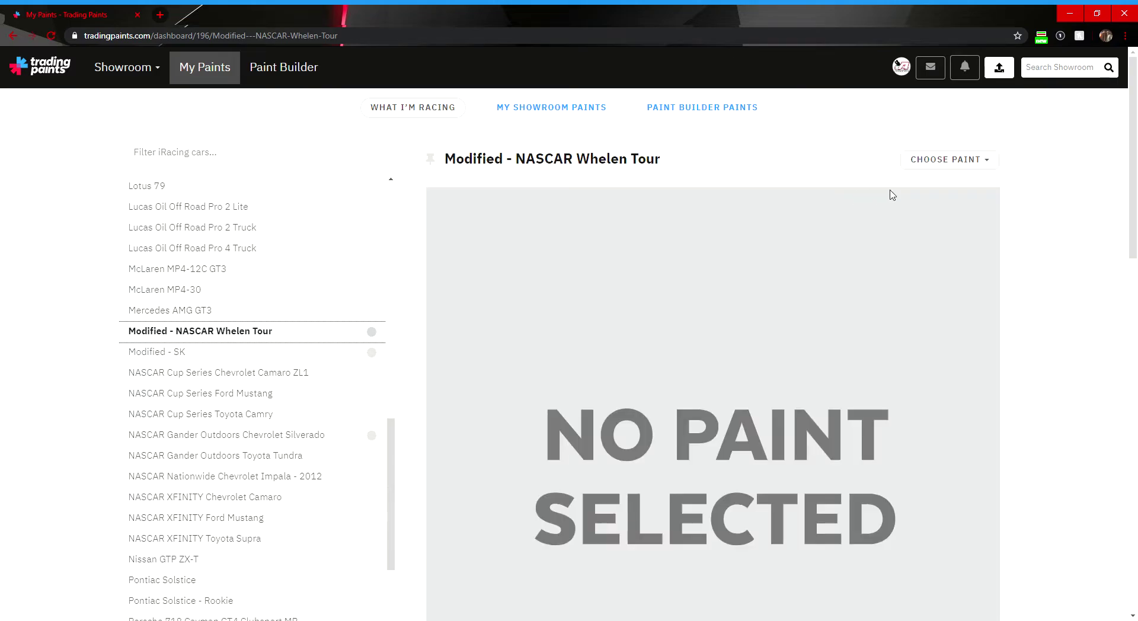
Find a trending paint for the Modified through the Showroom and view the RF-sponsored no-number paint's page
{"action": "left_click", "coordinate": [947, 159]}
{"action": "left_click", "coordinate": [922, 185]}
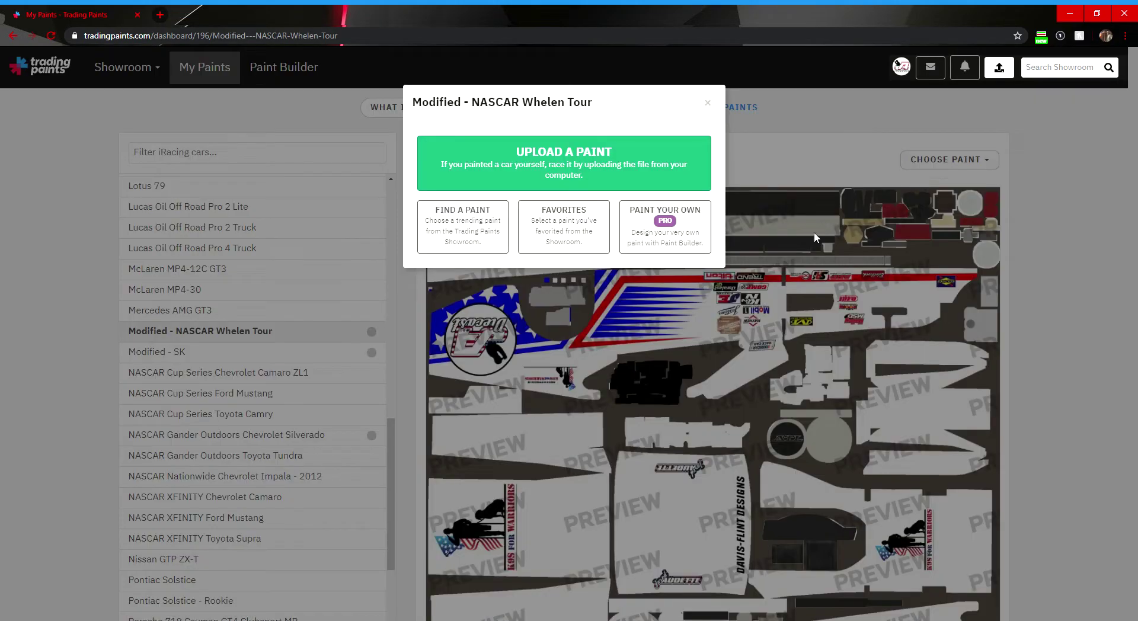
{"action": "left_click", "coordinate": [450, 223]}
{"action": "left_click", "coordinate": [656, 457]}
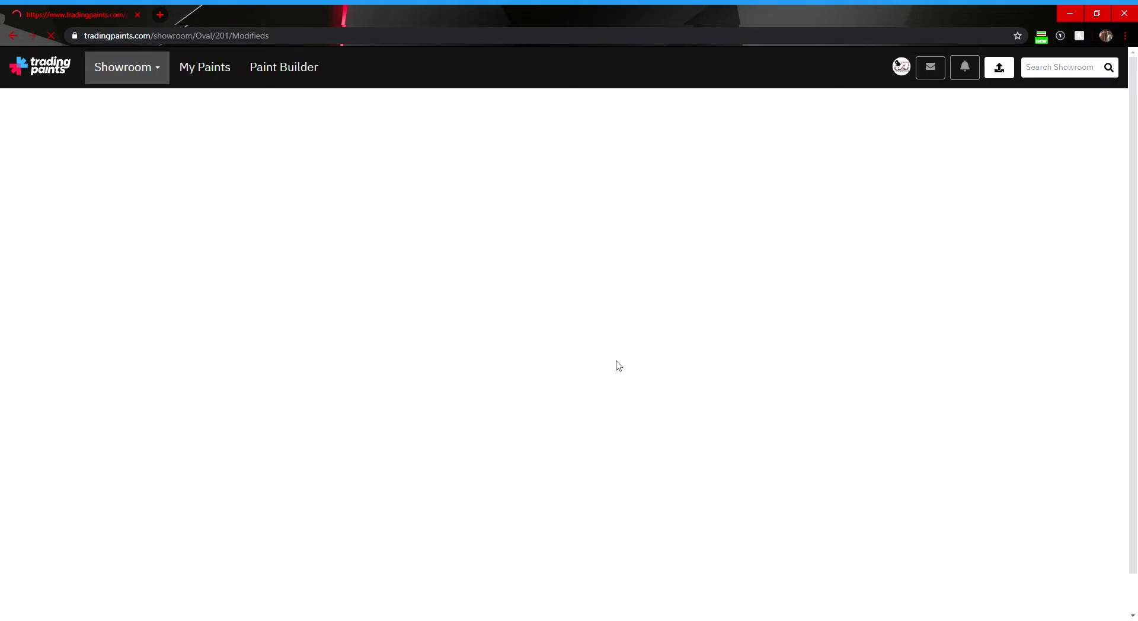
{"action": "left_click", "coordinate": [886, 335]}
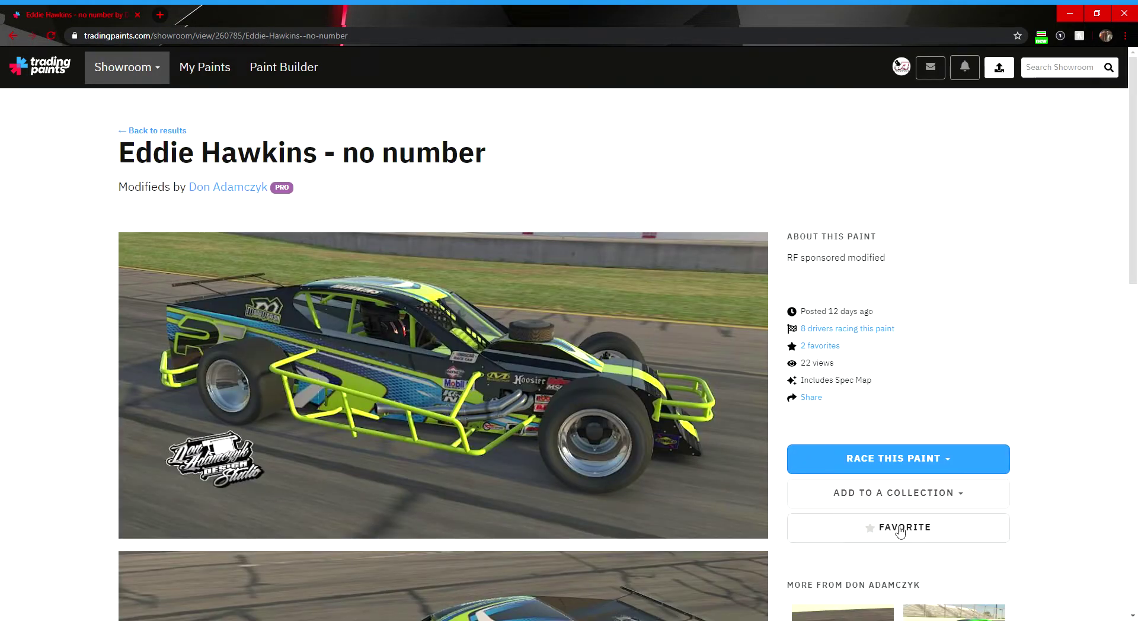
Look through the favorited paints on the account's own profile and return to My Paints
{"action": "left_click", "coordinate": [902, 67]}
{"action": "left_click", "coordinate": [868, 110]}
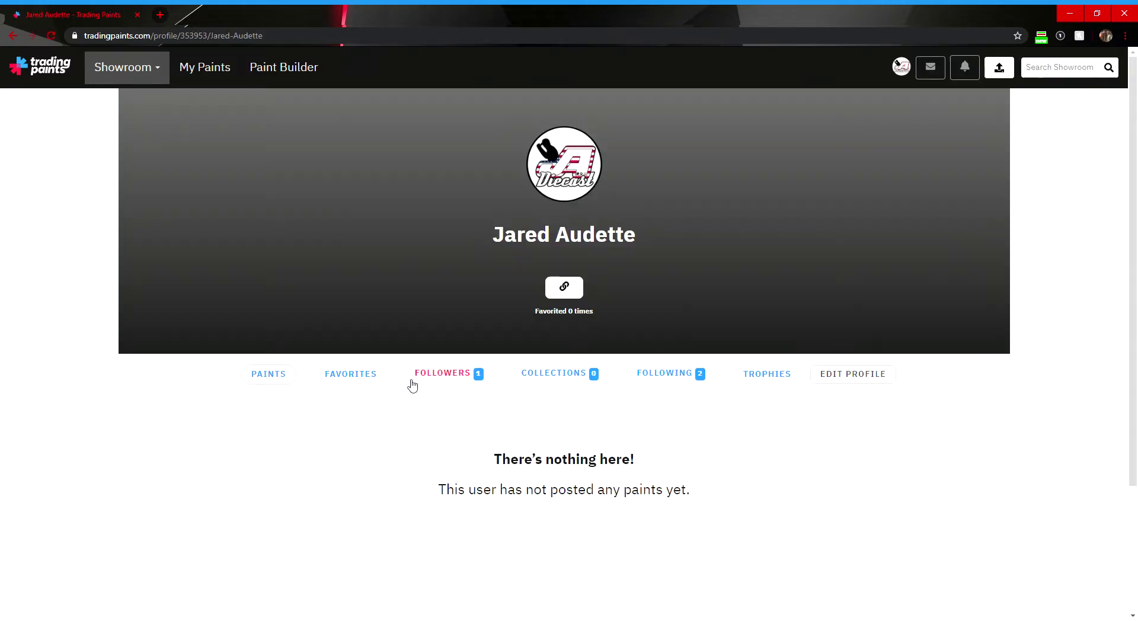
{"action": "left_click", "coordinate": [362, 375]}
{"action": "scroll", "coordinate": [610, 430], "scroll_direction": "down", "scroll_amount": 10}
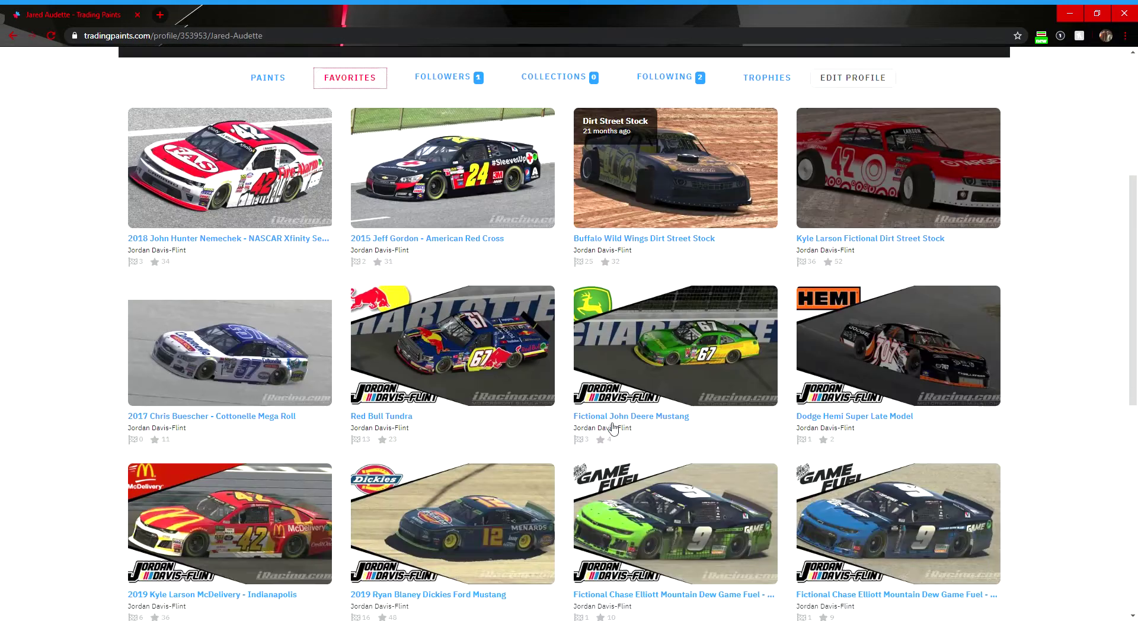
{"action": "scroll", "coordinate": [610, 428], "scroll_direction": "up", "scroll_amount": 10}
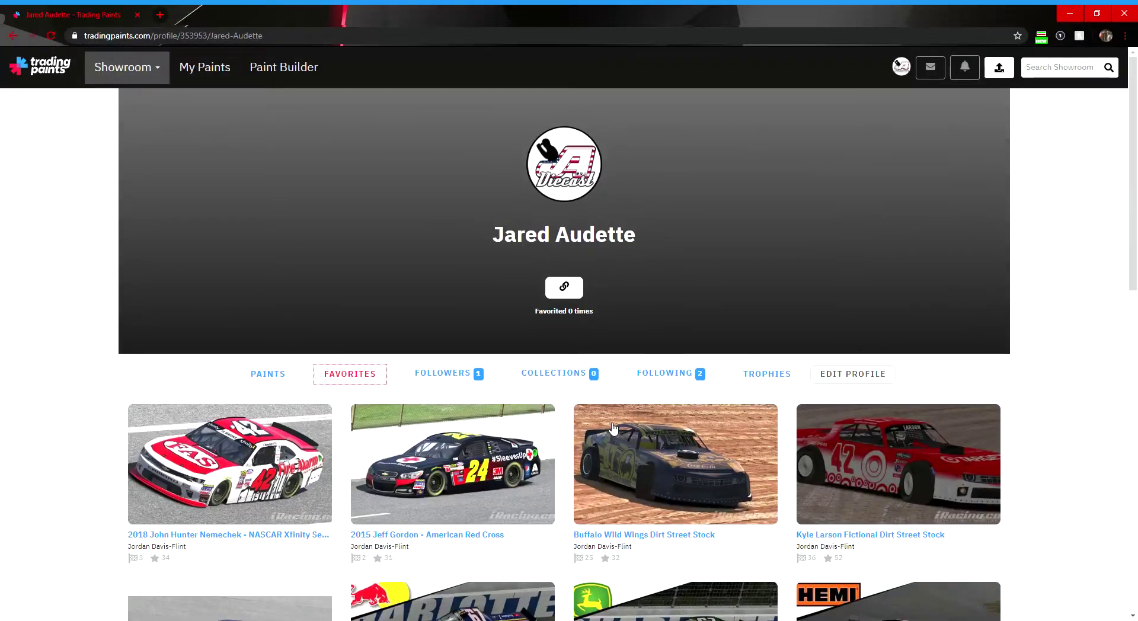
{"action": "mouse_move", "coordinate": [98, 85]}
{"action": "left_click", "coordinate": [70, 71]}
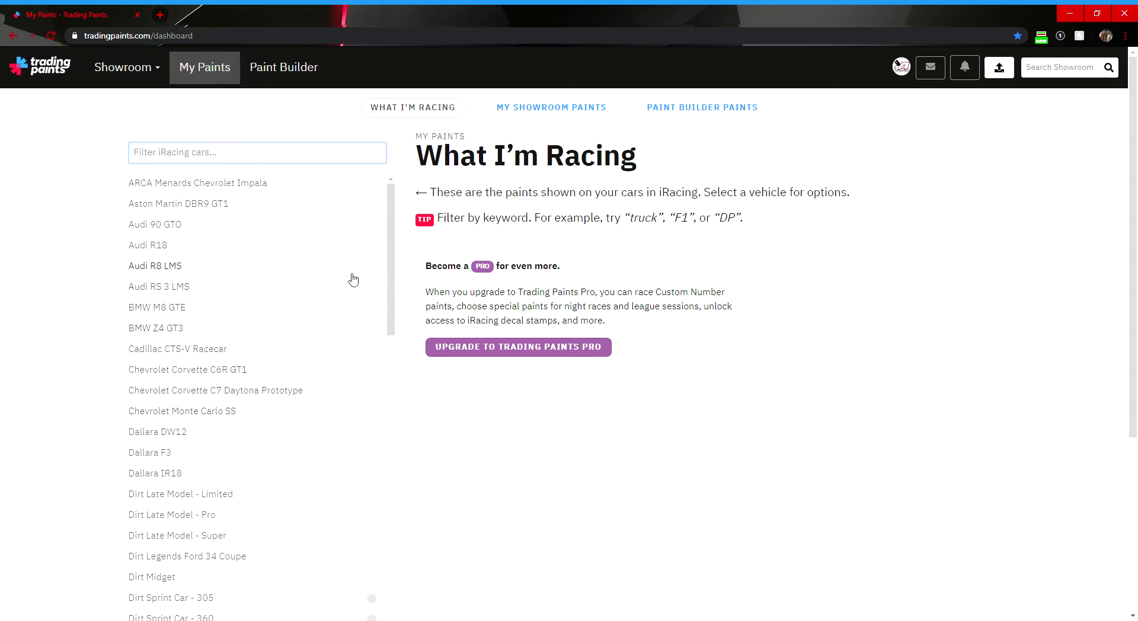
Open the iRacing member site in a new tab placed before Trading Paints and go to its Customize Car(s) page
{"action": "left_click", "coordinate": [160, 15]}
{"action": "left_click", "coordinate": [116, 54]}
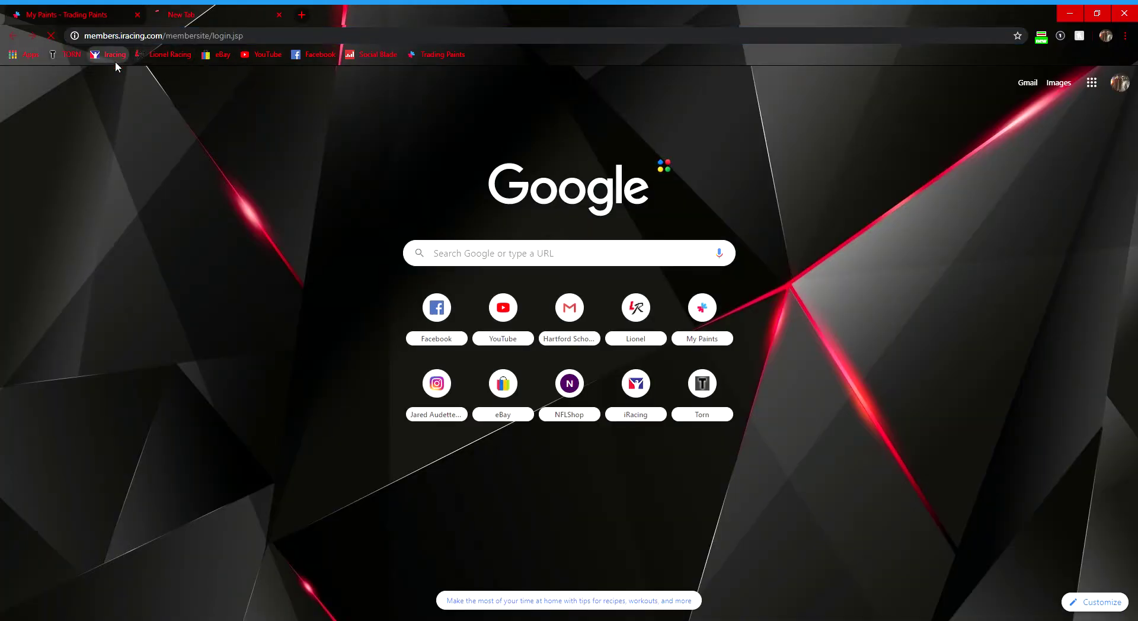
{"action": "left_click_drag", "start_coordinate": [194, 9], "coordinate": [68, 8]}
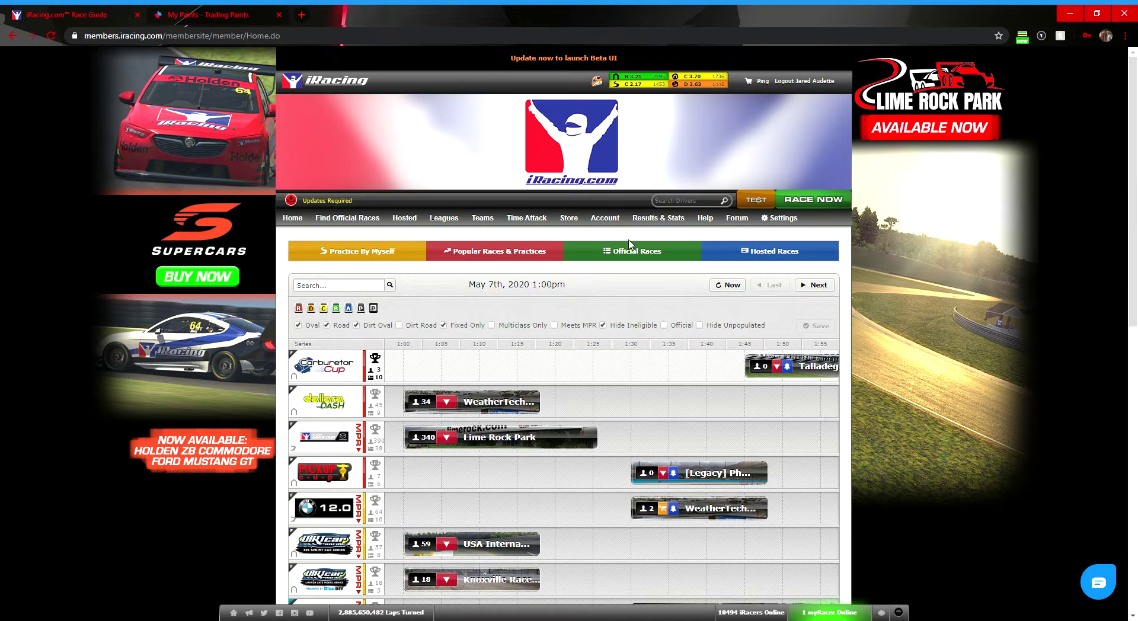
{"action": "mouse_move", "coordinate": [618, 225]}
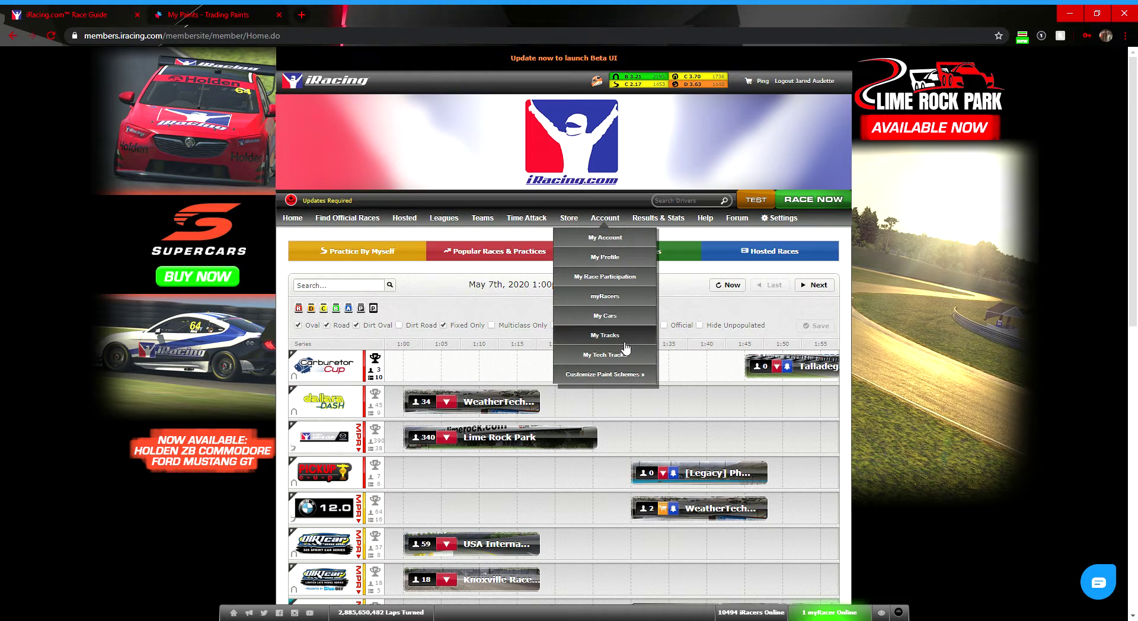
{"action": "mouse_move", "coordinate": [617, 380]}
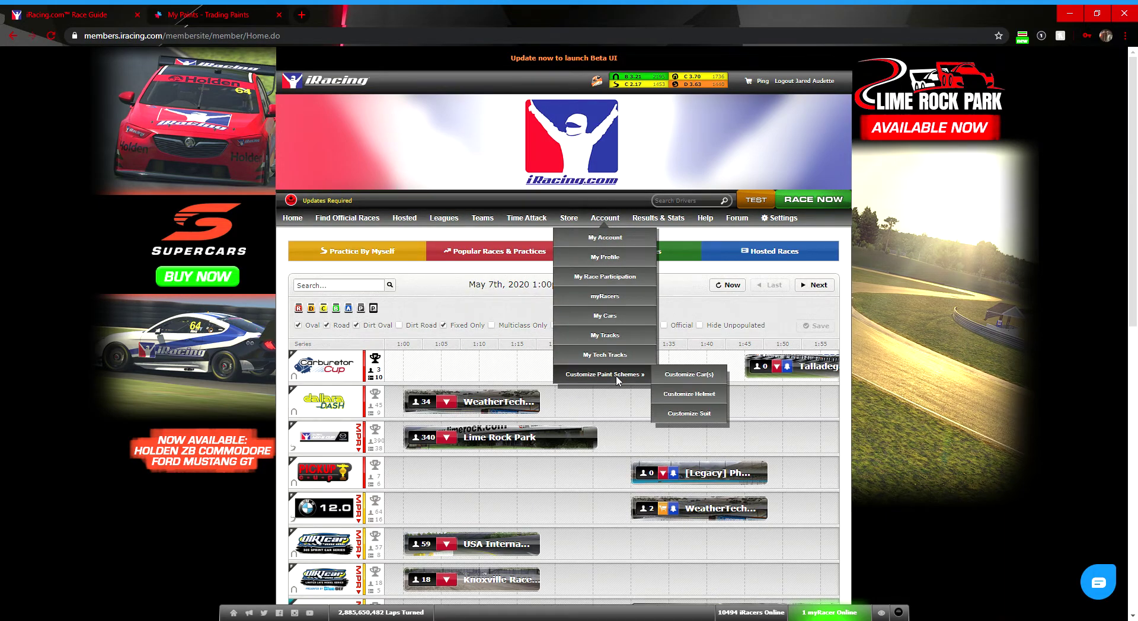
{"action": "left_click", "coordinate": [697, 376]}
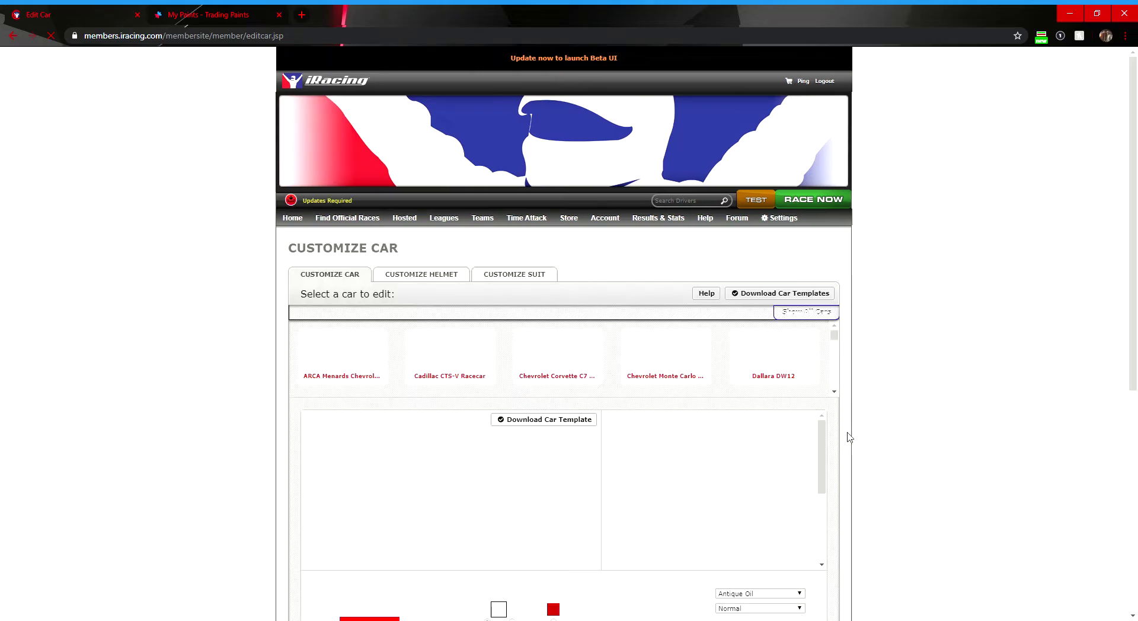
Look over the car list, the Silverado's colour, number and sponsor options, and the test session's car setup
{"action": "scroll", "coordinate": [605, 365], "scroll_direction": "up", "scroll_amount": 5}
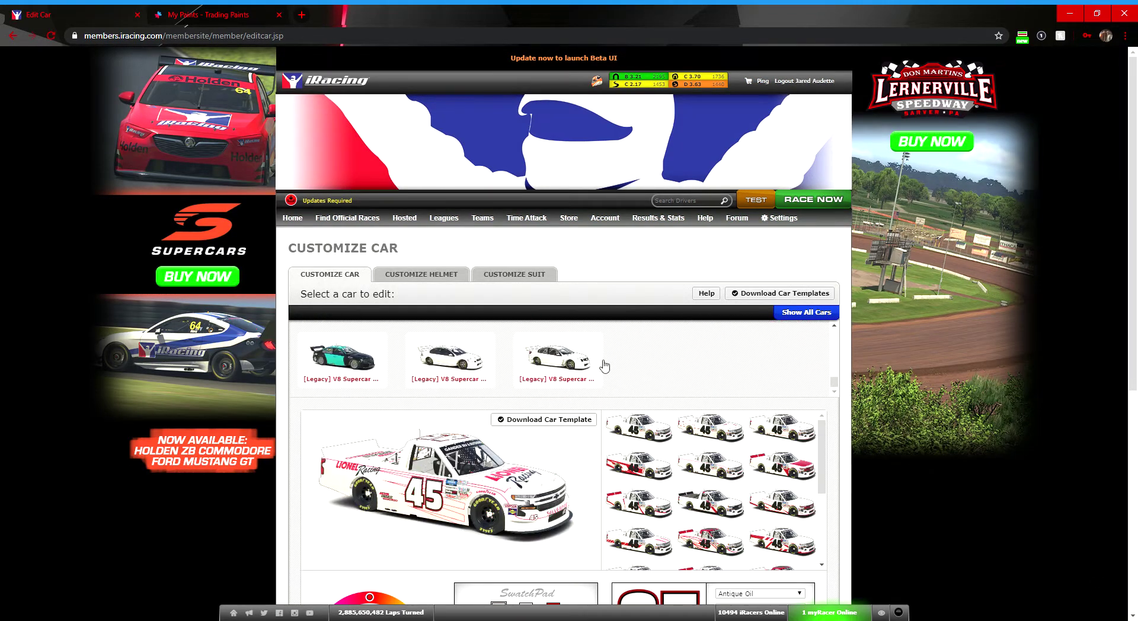
{"action": "scroll", "coordinate": [605, 366], "scroll_direction": "down", "scroll_amount": 3}
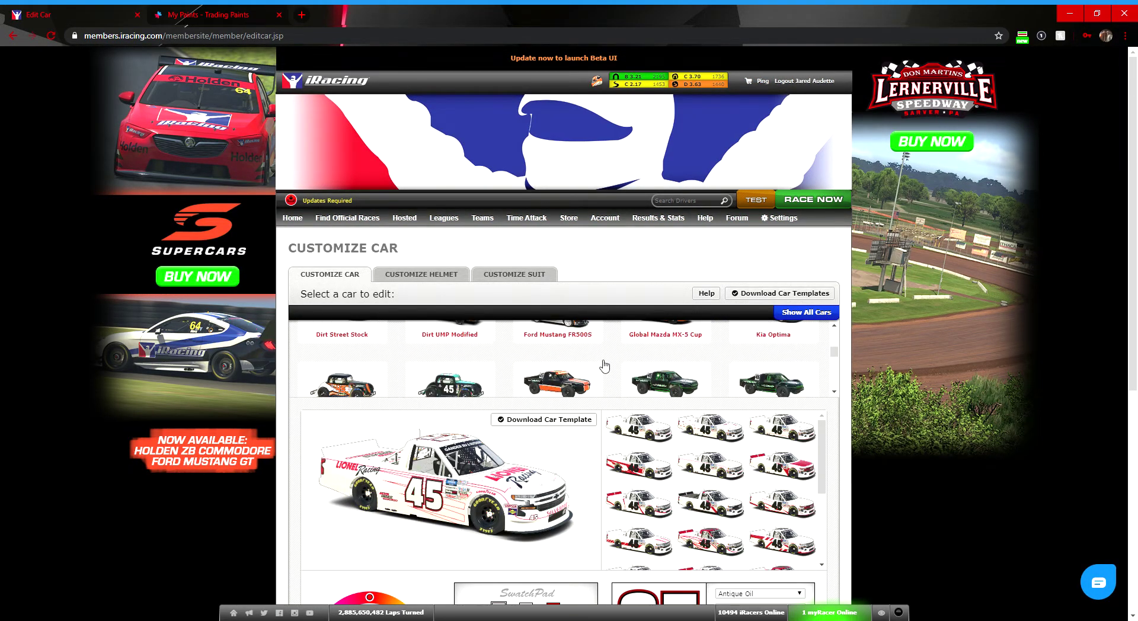
{"action": "scroll", "coordinate": [852, 368], "scroll_direction": "down", "scroll_amount": 2}
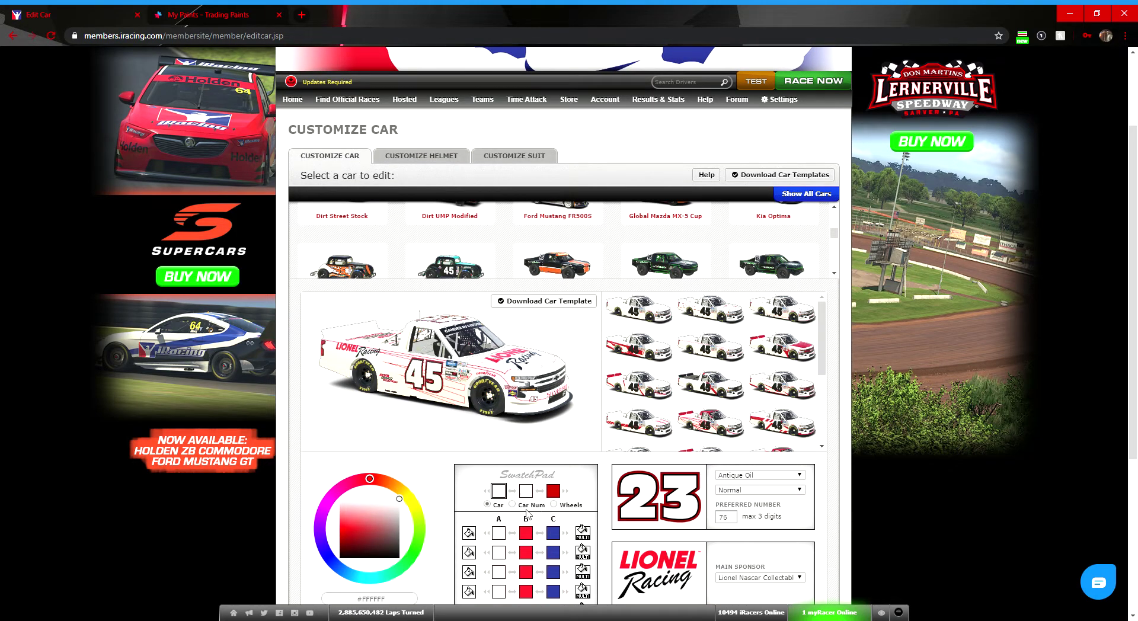
{"action": "scroll", "coordinate": [447, 480], "scroll_direction": "down", "scroll_amount": 2}
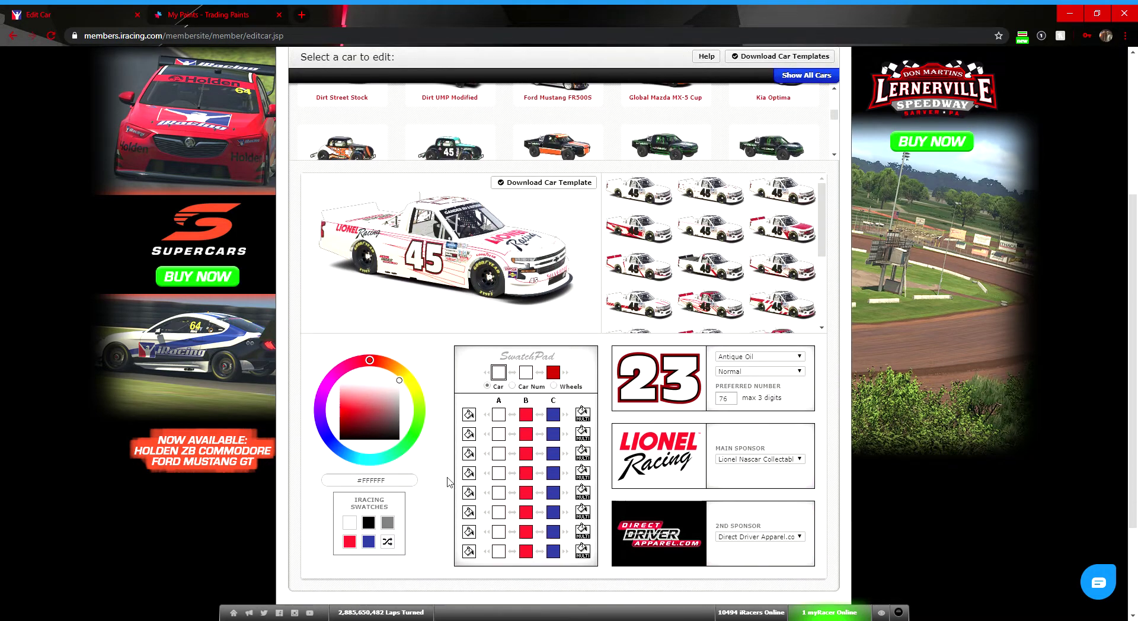
{"action": "scroll", "coordinate": [452, 491], "scroll_direction": "up", "scroll_amount": 4}
{"action": "left_click", "coordinate": [753, 200]}
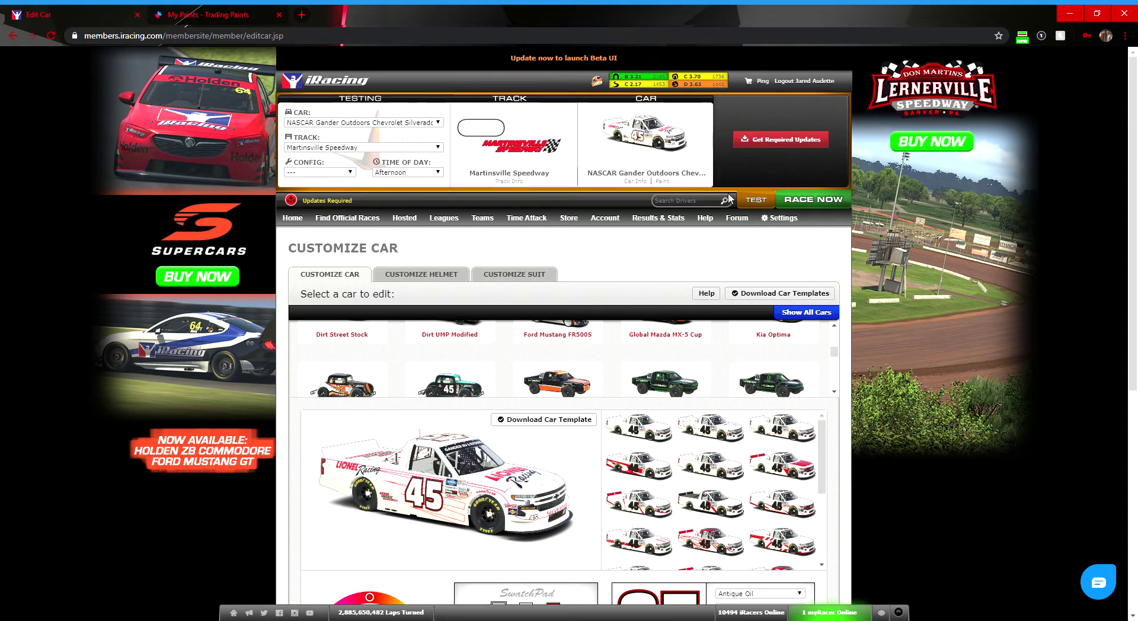
{"action": "scroll", "coordinate": [515, 329], "scroll_direction": "down", "scroll_amount": 5}
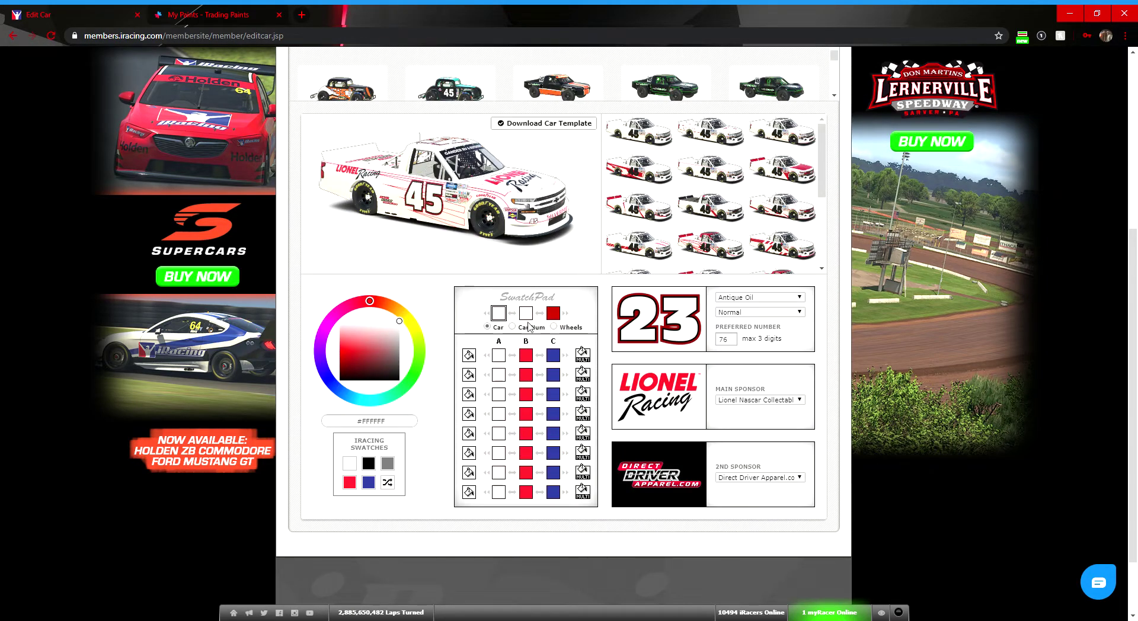
Show the Silverado's car number colours in the SwatchPad
{"action": "left_click", "coordinate": [526, 329]}
{"action": "scroll", "coordinate": [652, 386], "scroll_direction": "up", "scroll_amount": 2}
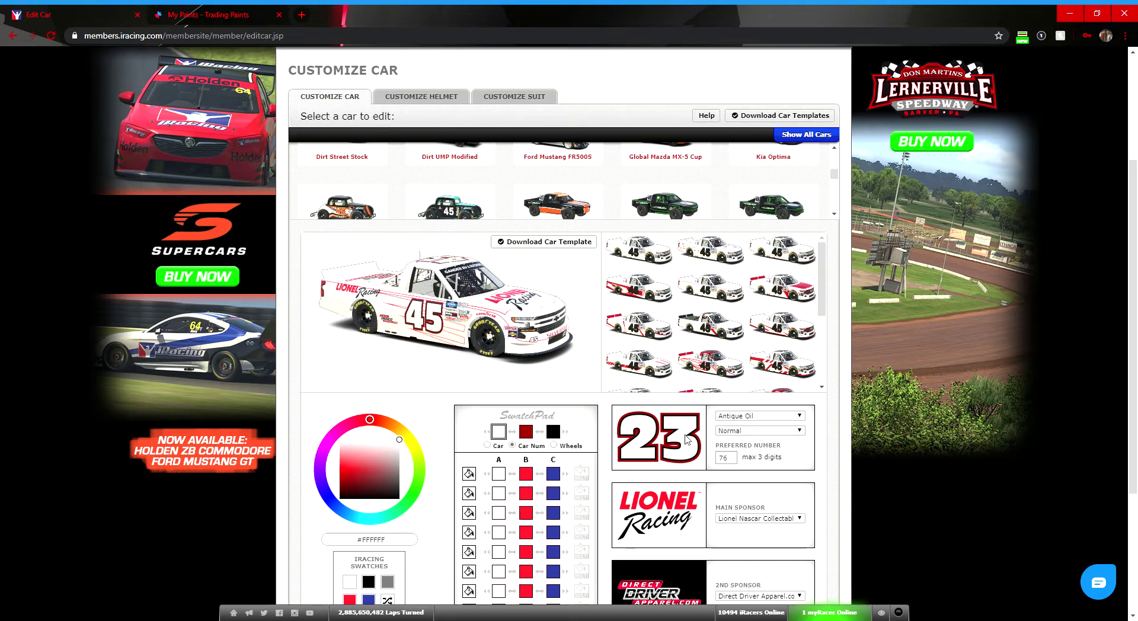
{"action": "scroll", "coordinate": [574, 395], "scroll_direction": "down", "scroll_amount": 1}
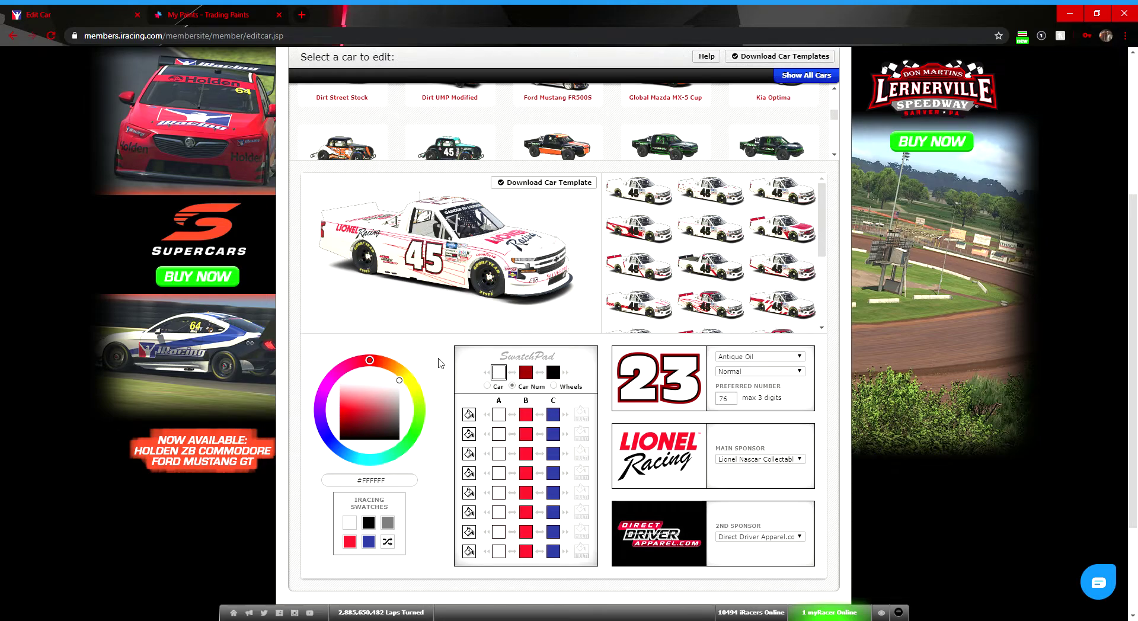
Switch to Trading Paints, view the NASCAR Gander Outdoors Chevrolet Silverado under My Paints, and return to the iRacing customization page
{"action": "left_click", "coordinate": [213, 14]}
{"action": "scroll", "coordinate": [308, 379], "scroll_direction": "down", "scroll_amount": 14}
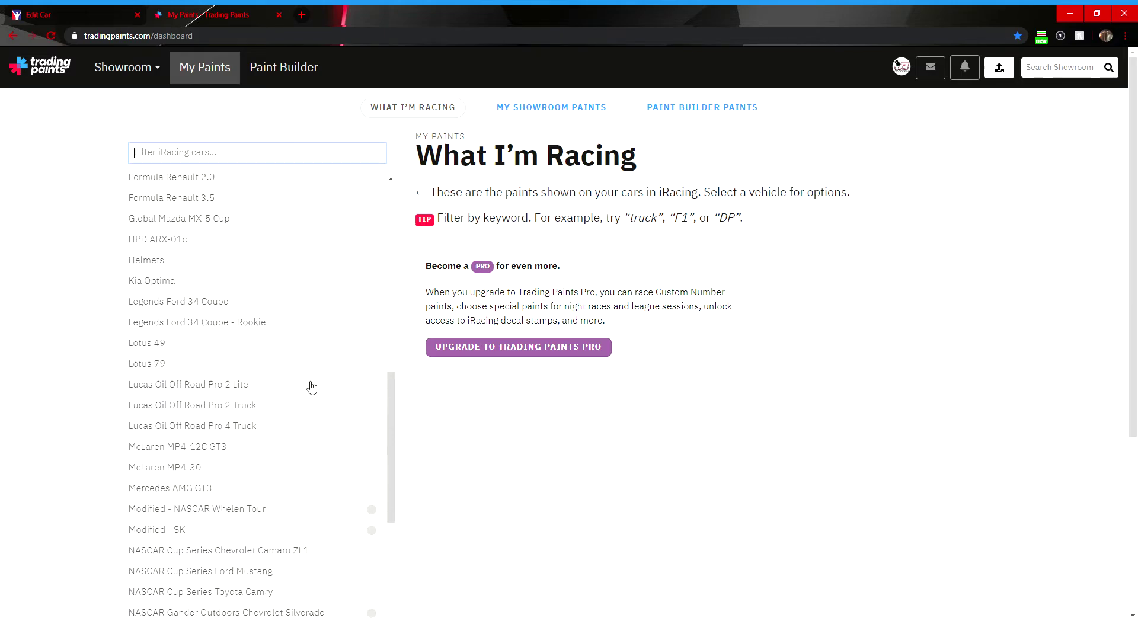
{"action": "left_click", "coordinate": [301, 433]}
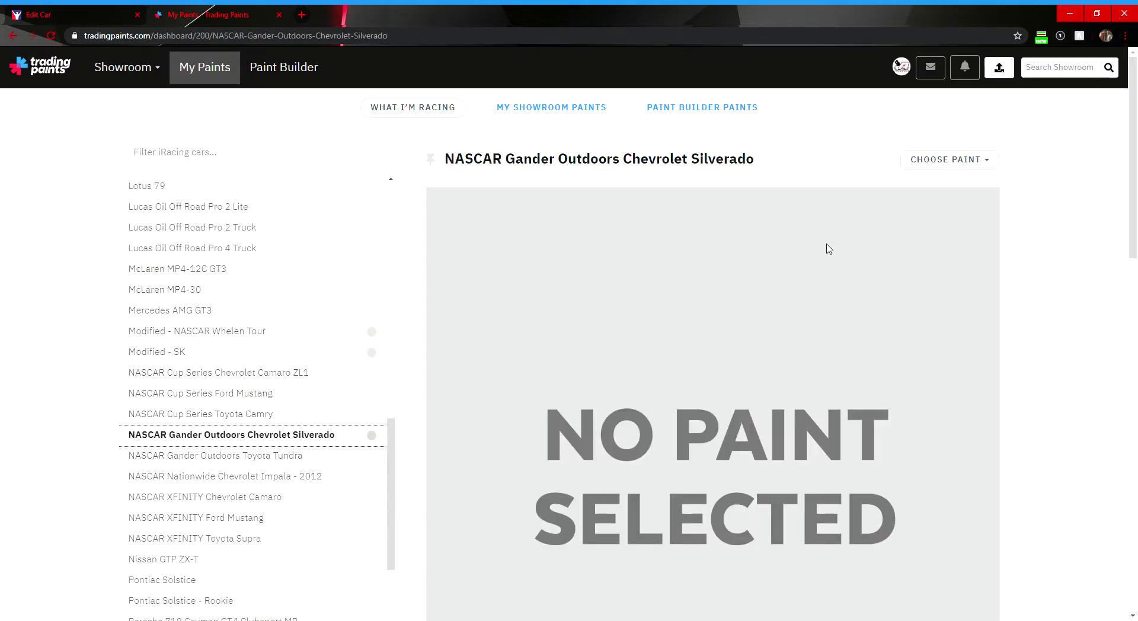
{"action": "scroll", "coordinate": [1029, 315], "scroll_direction": "down", "scroll_amount": 3}
{"action": "key", "text": "ctrl+Tab"}
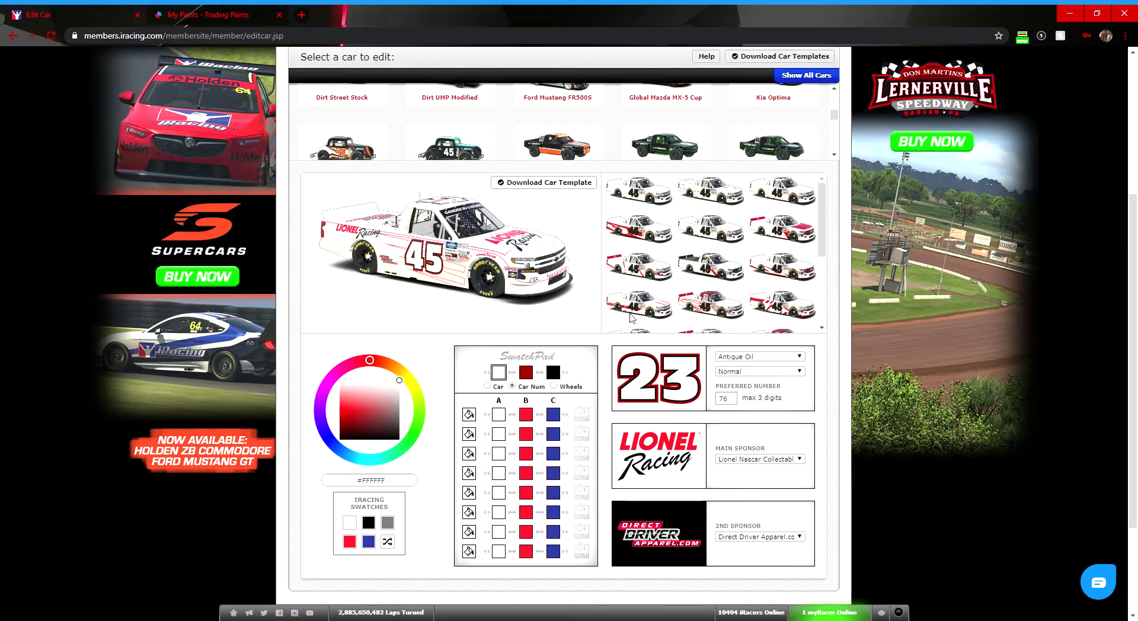
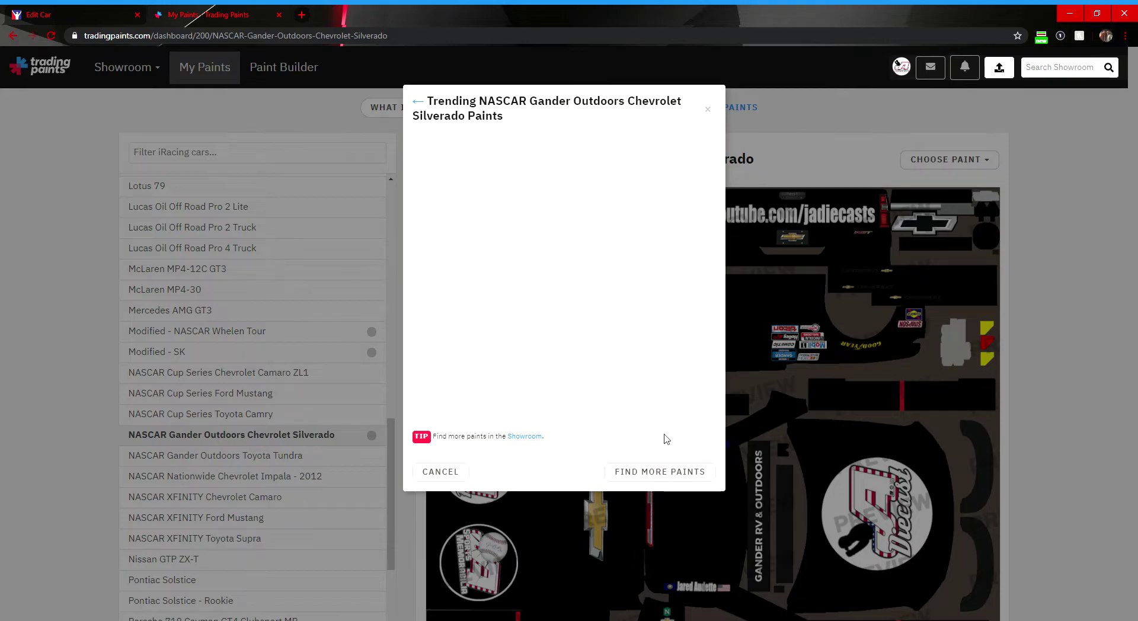
Find more Silverado paints in the Trading Paints Showroom and view the Fictional Red Bull livery /wo Number page
{"action": "left_click", "coordinate": [657, 471]}
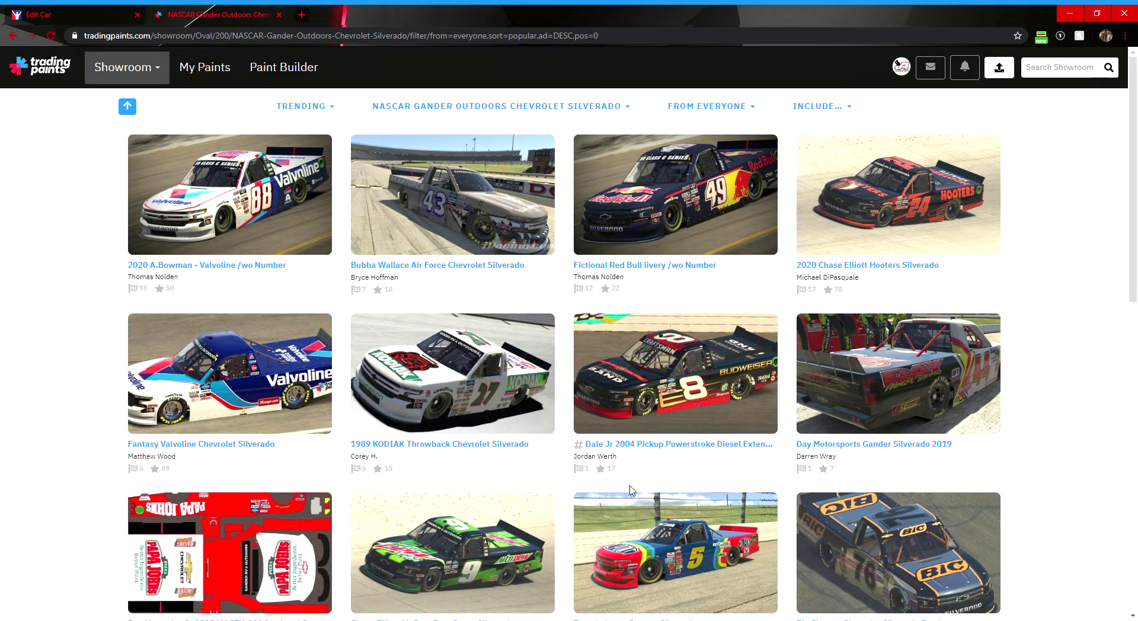
{"action": "left_click", "coordinate": [699, 249]}
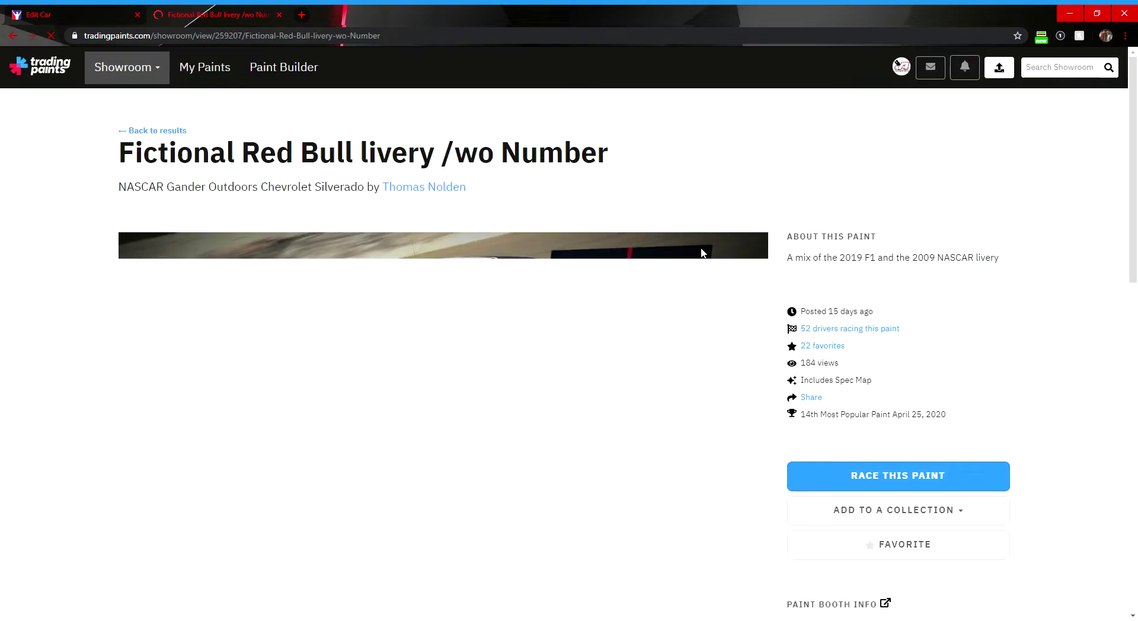
{"action": "scroll", "coordinate": [637, 440], "scroll_direction": "down", "scroll_amount": 2}
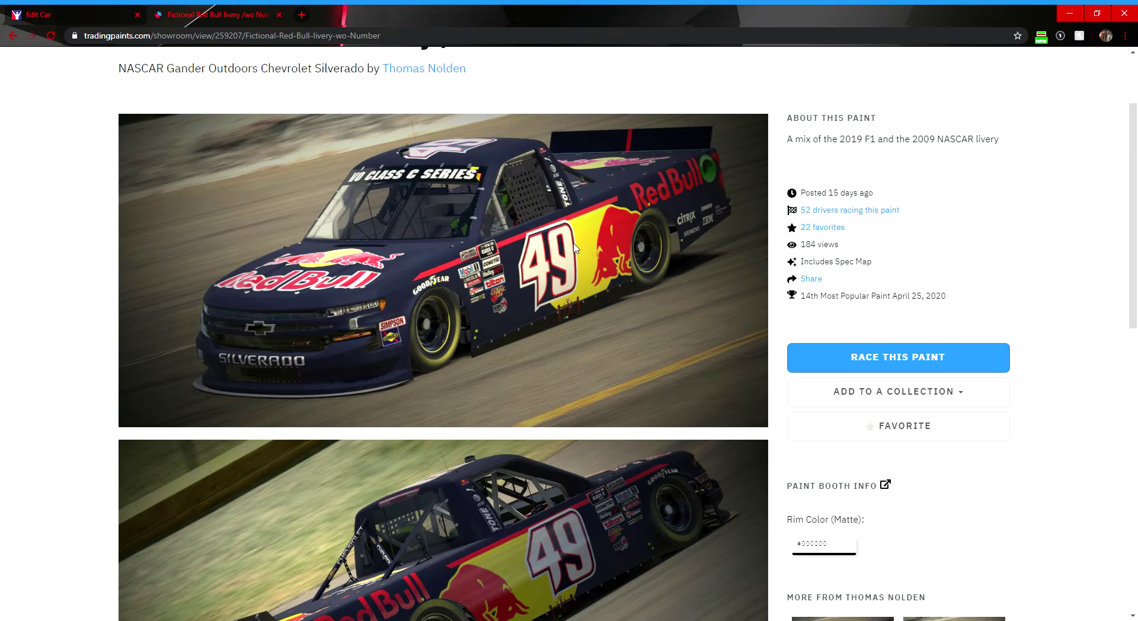
Compare the Red Bull livery's number with the Silverado's number settings on the iRacing customization page
{"action": "left_click", "coordinate": [119, 21]}
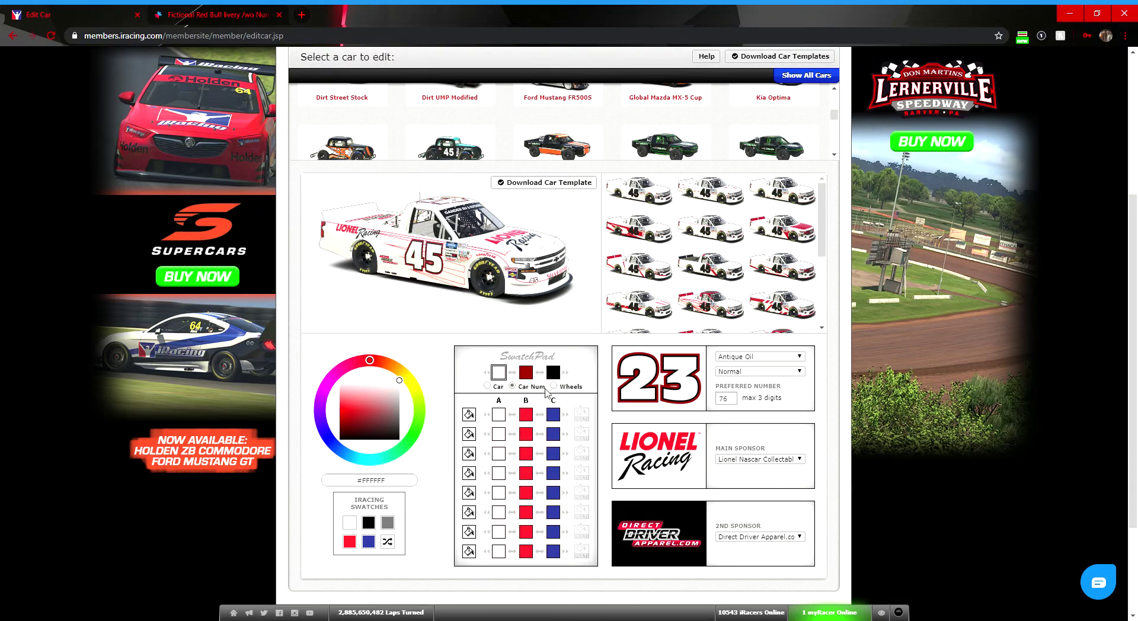
{"action": "left_click", "coordinate": [237, 13]}
{"action": "left_click", "coordinate": [80, 12]}
{"action": "left_click", "coordinate": [229, 13]}
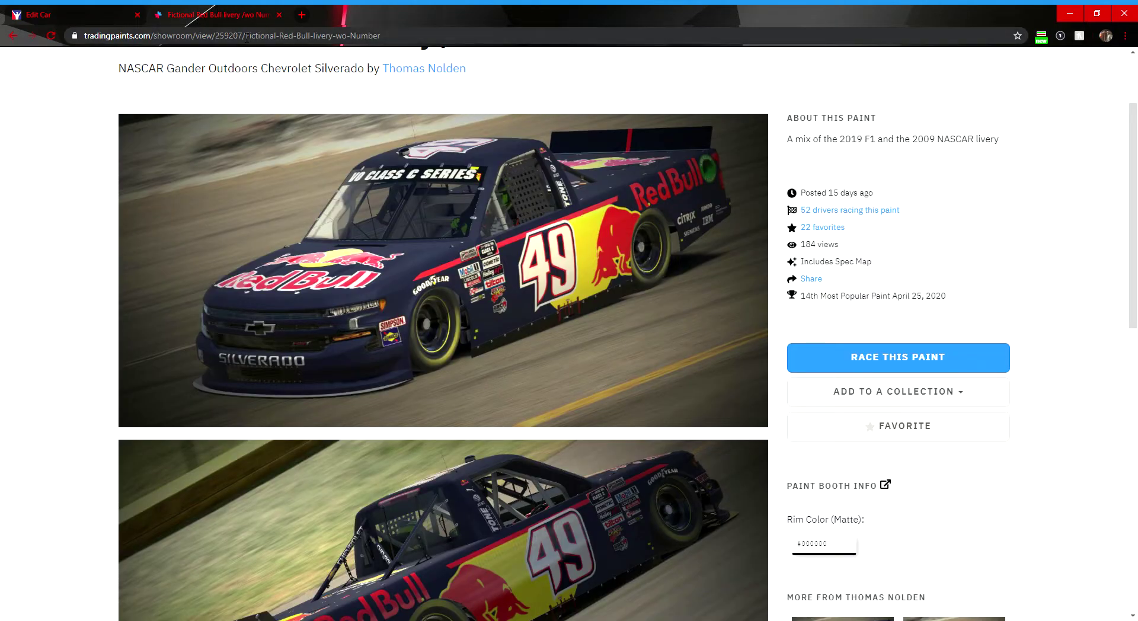
On the iRacing customization page, try red #FF0A0A wheels on the Silverado, then a Chrome finish and the pink colour #CA4EB9
{"action": "left_click", "coordinate": [75, 9]}
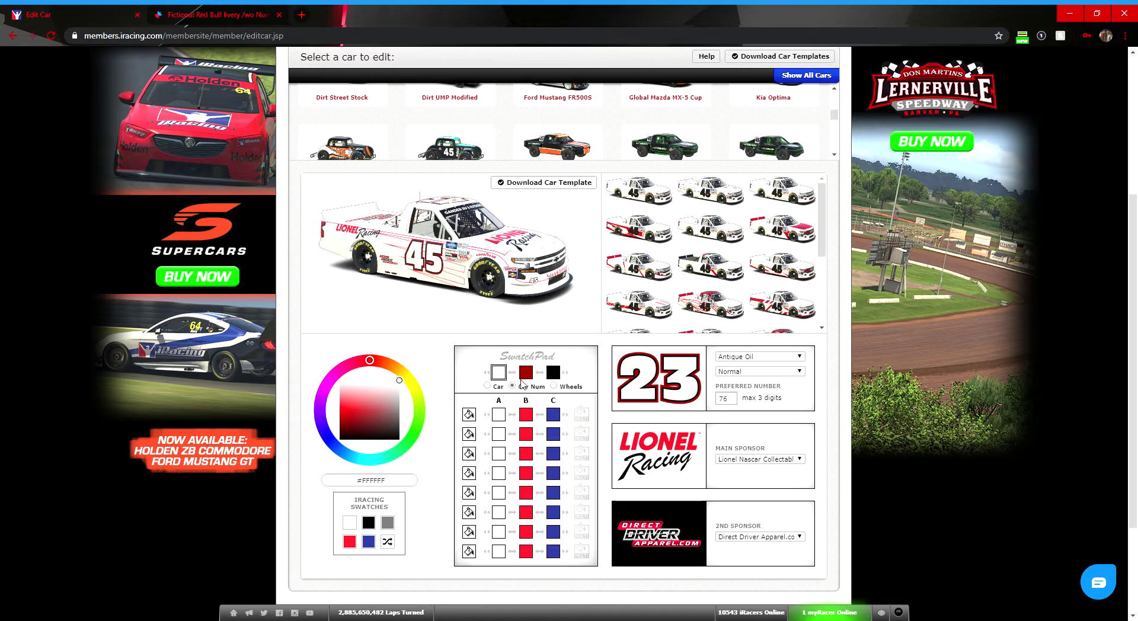
{"action": "left_click", "coordinate": [553, 386]}
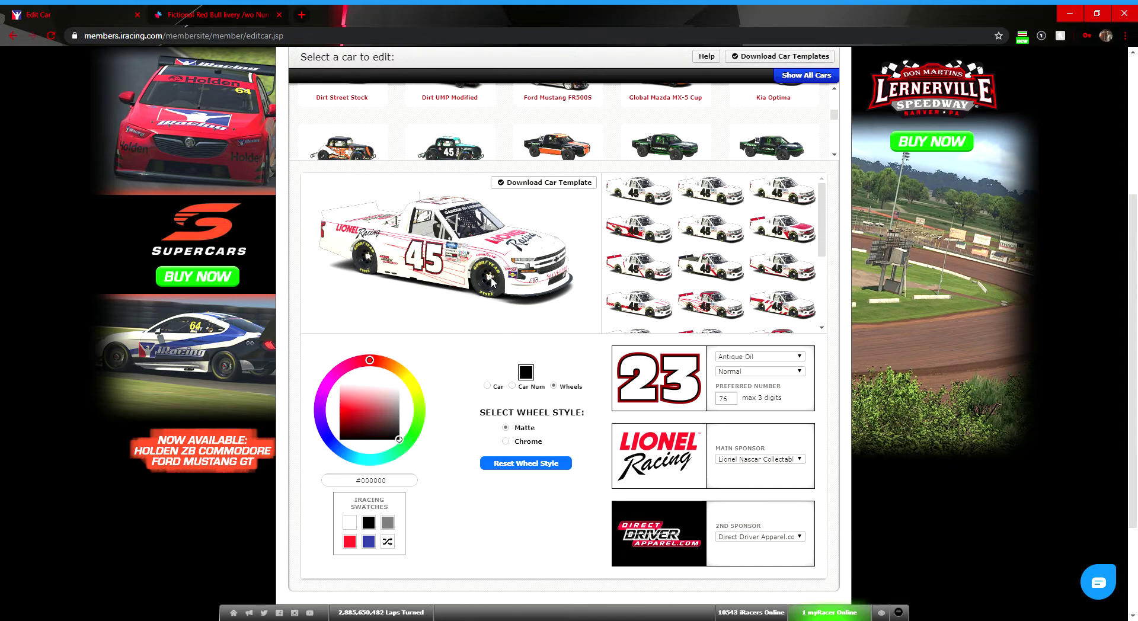
{"action": "left_click", "coordinate": [340, 409]}
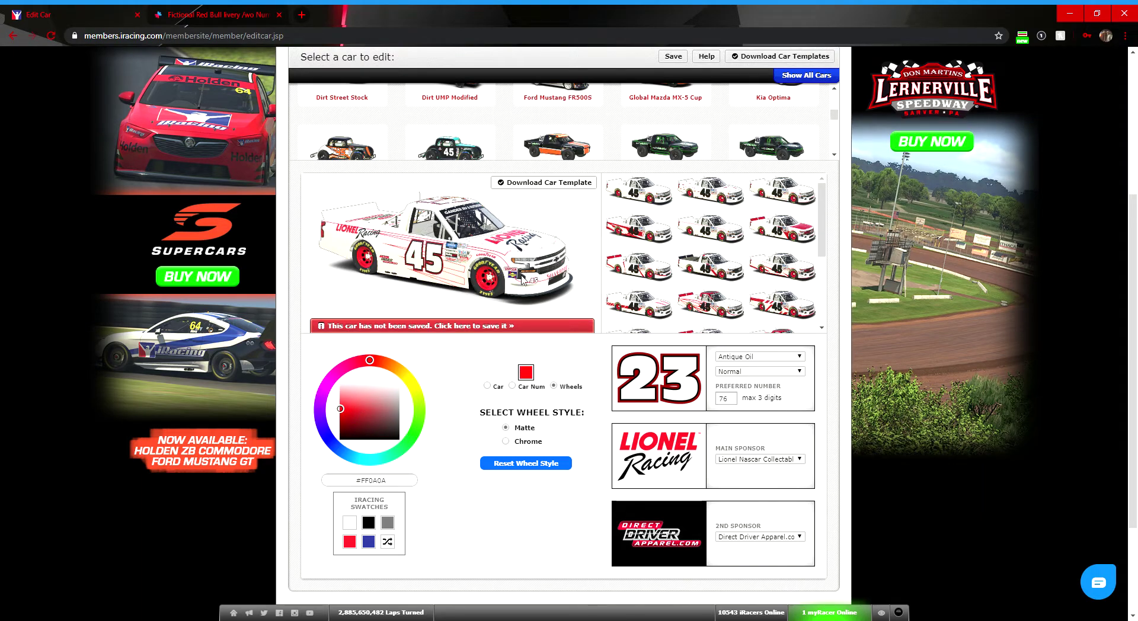
{"action": "left_click", "coordinate": [518, 442]}
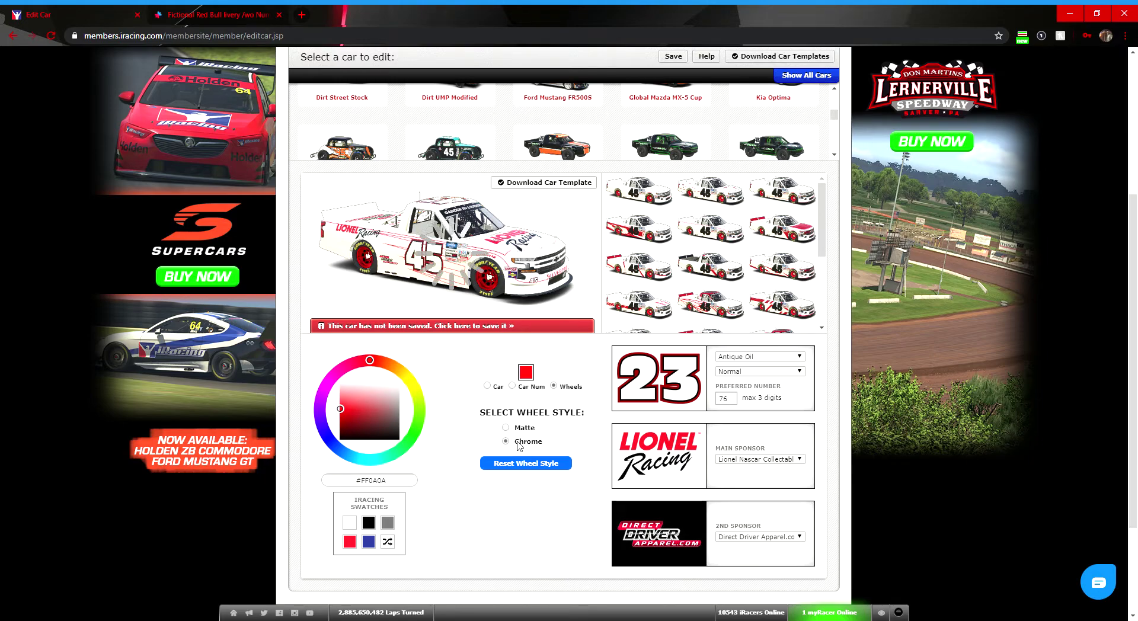
{"action": "left_click", "coordinate": [341, 409]}
{"action": "left_click", "coordinate": [330, 379]}
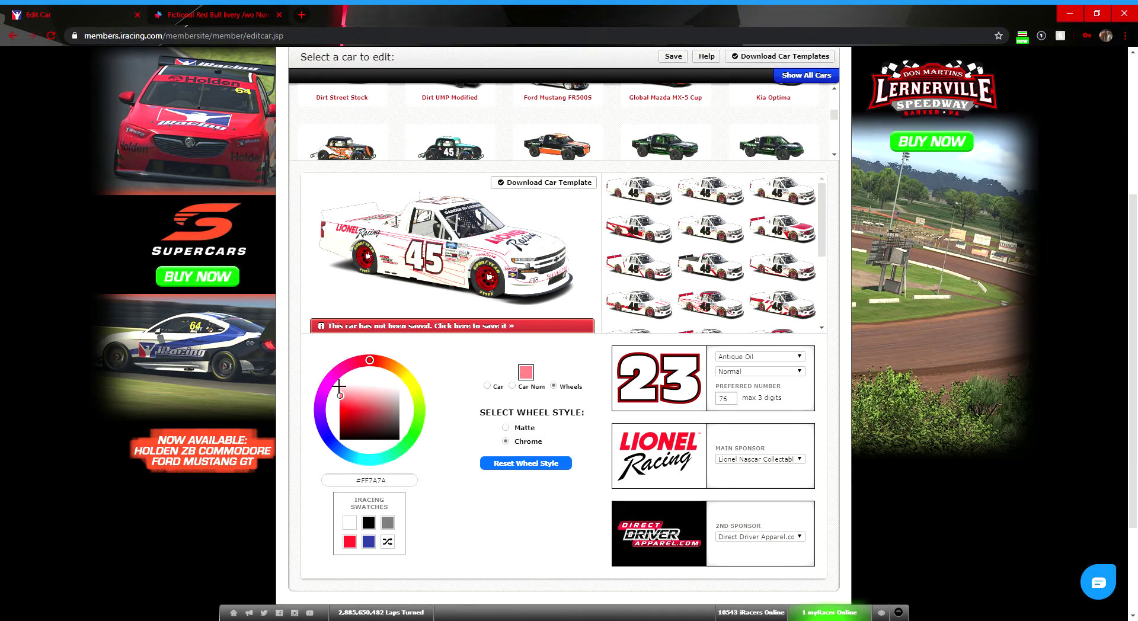
{"action": "left_click", "coordinate": [367, 407]}
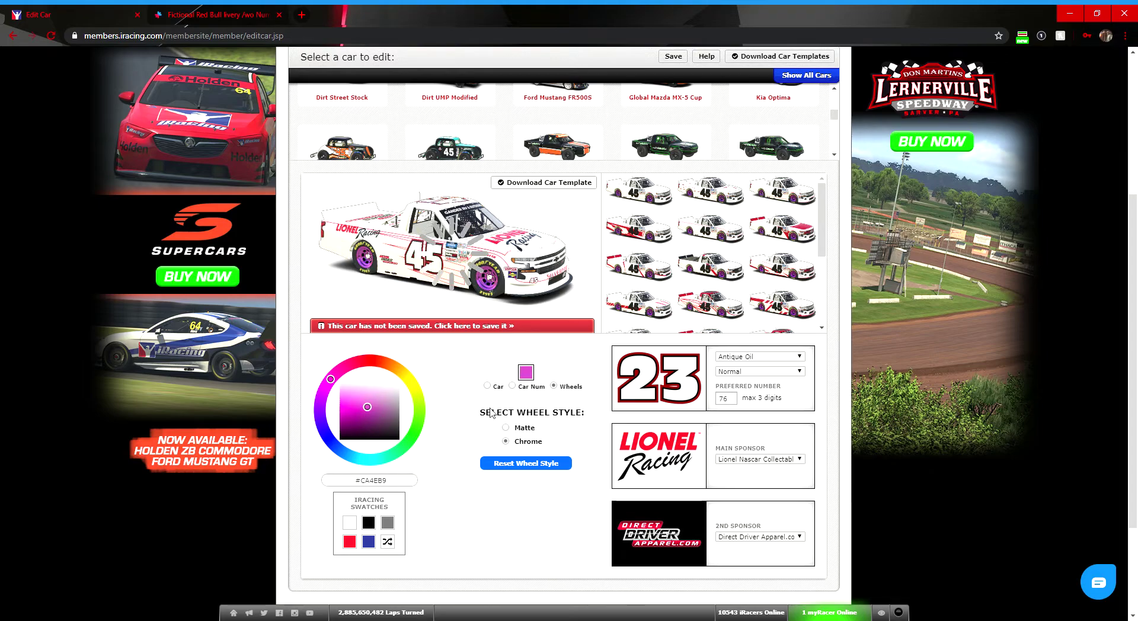
Set the Silverado's wheels to the Matte style in black #000000
{"action": "left_click", "coordinate": [505, 428]}
{"action": "left_click_drag", "start_coordinate": [385, 429], "coordinate": [421, 463]}
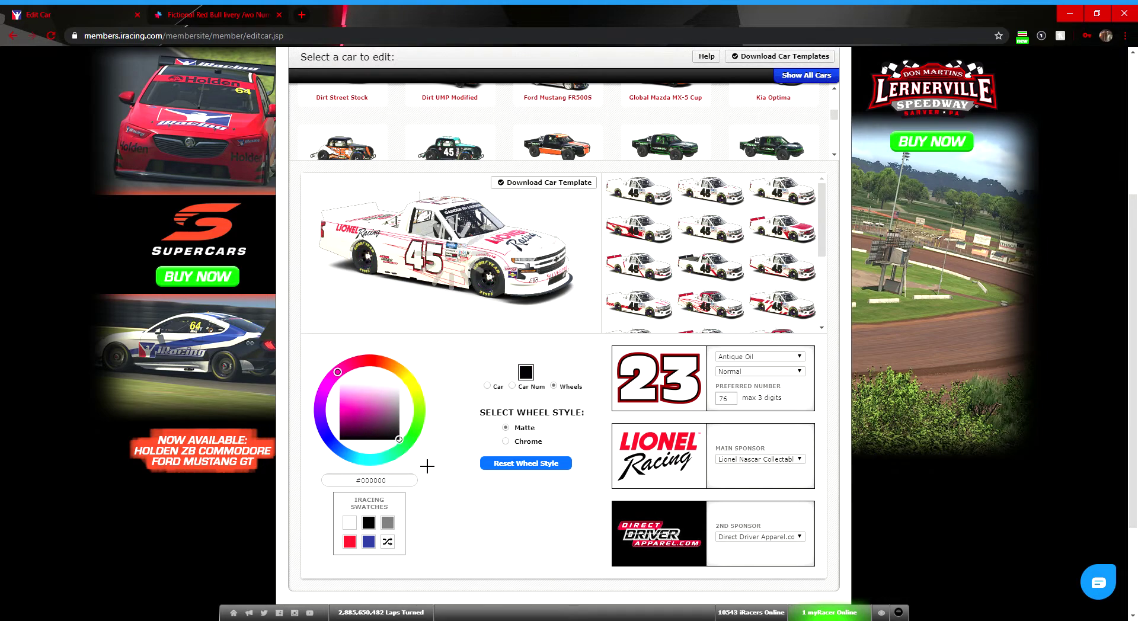
{"action": "scroll", "coordinate": [440, 444], "scroll_direction": "up", "scroll_amount": 1}
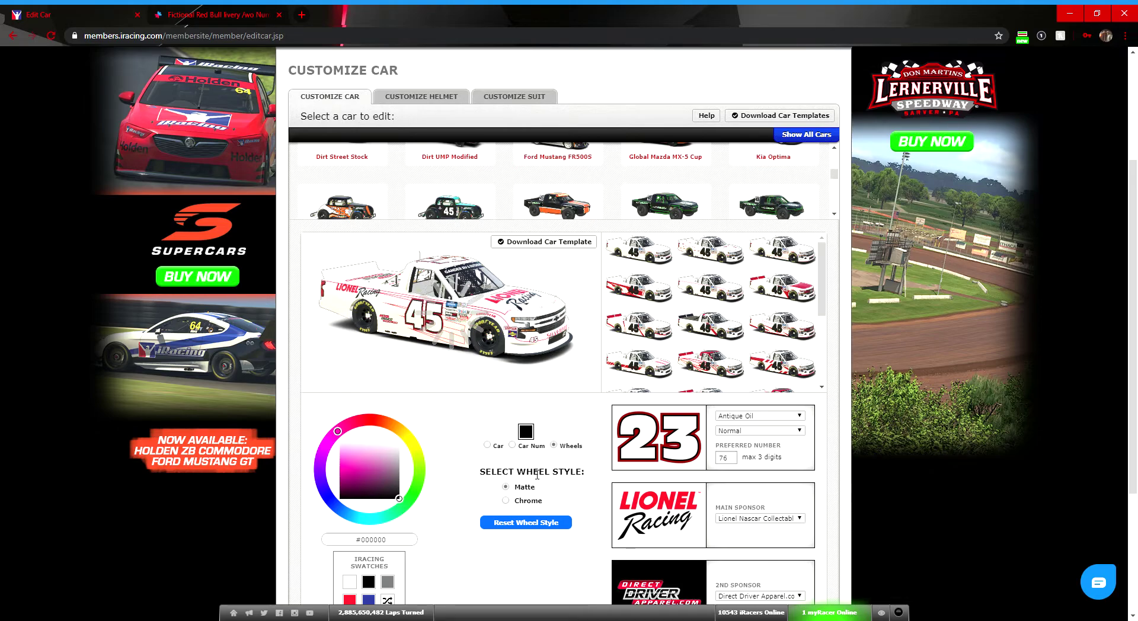
Display the Silverado's Car Num colours instead of the wheel settings
{"action": "scroll", "coordinate": [530, 497], "scroll_direction": "up", "scroll_amount": 2}
{"action": "scroll", "coordinate": [533, 506], "scroll_direction": "down", "scroll_amount": 4}
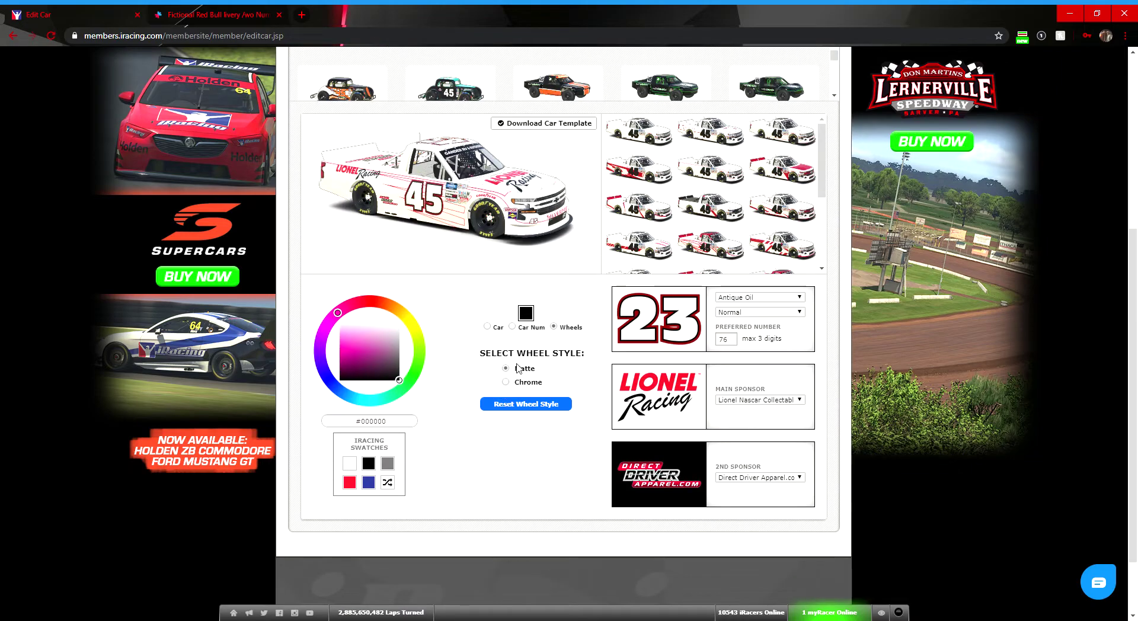
{"action": "left_click", "coordinate": [512, 326]}
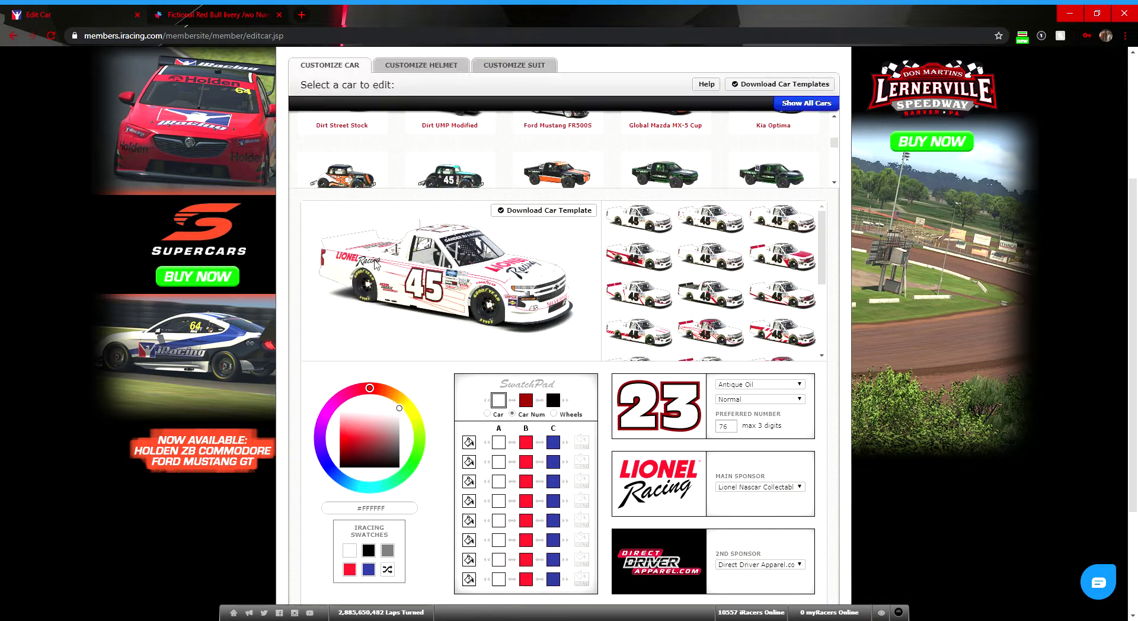
Switch to Trading Paints and open the NASCAR Gander Outdoors Chevrolet Silverado's current paint from the My Paints car list
{"action": "left_click", "coordinate": [202, 14]}
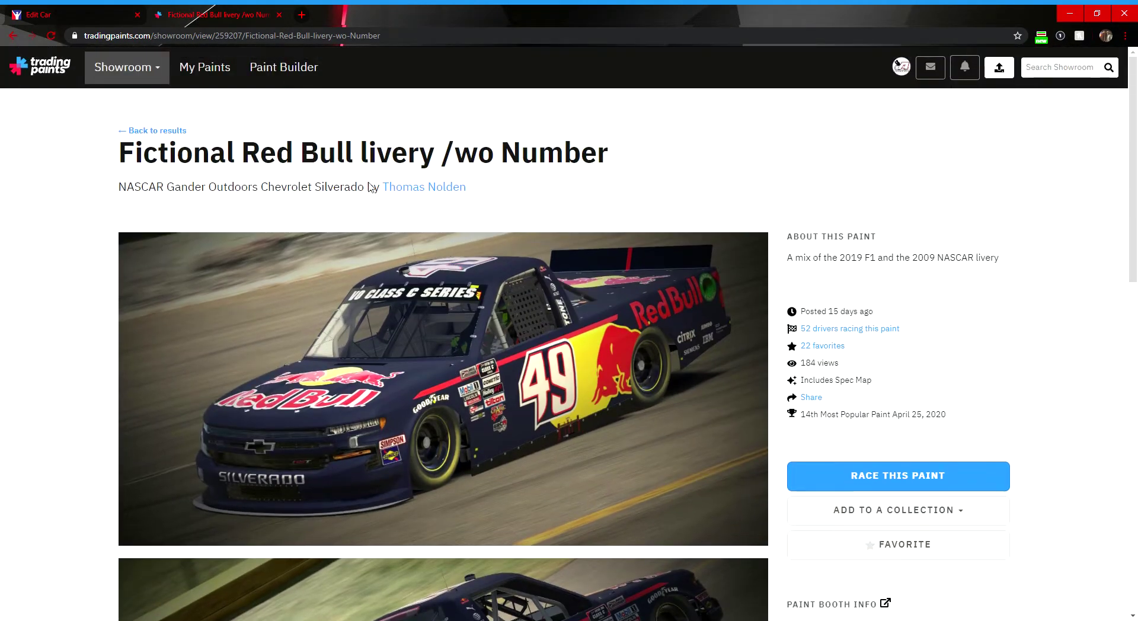
{"action": "left_click", "coordinate": [43, 72]}
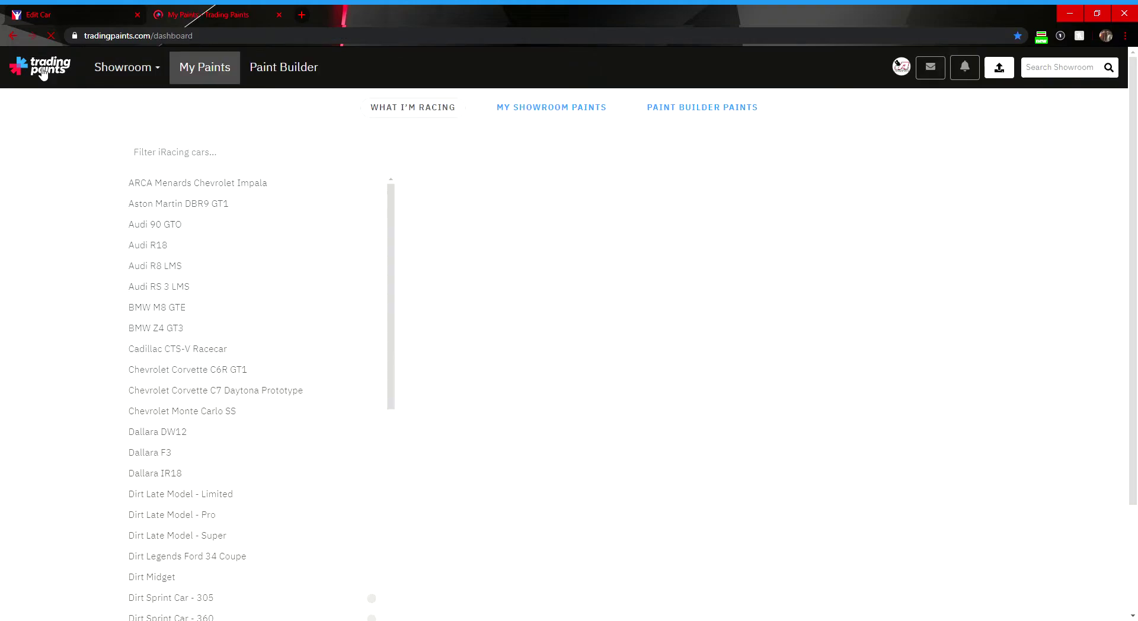
{"action": "scroll", "coordinate": [335, 462], "scroll_direction": "down", "scroll_amount": 4}
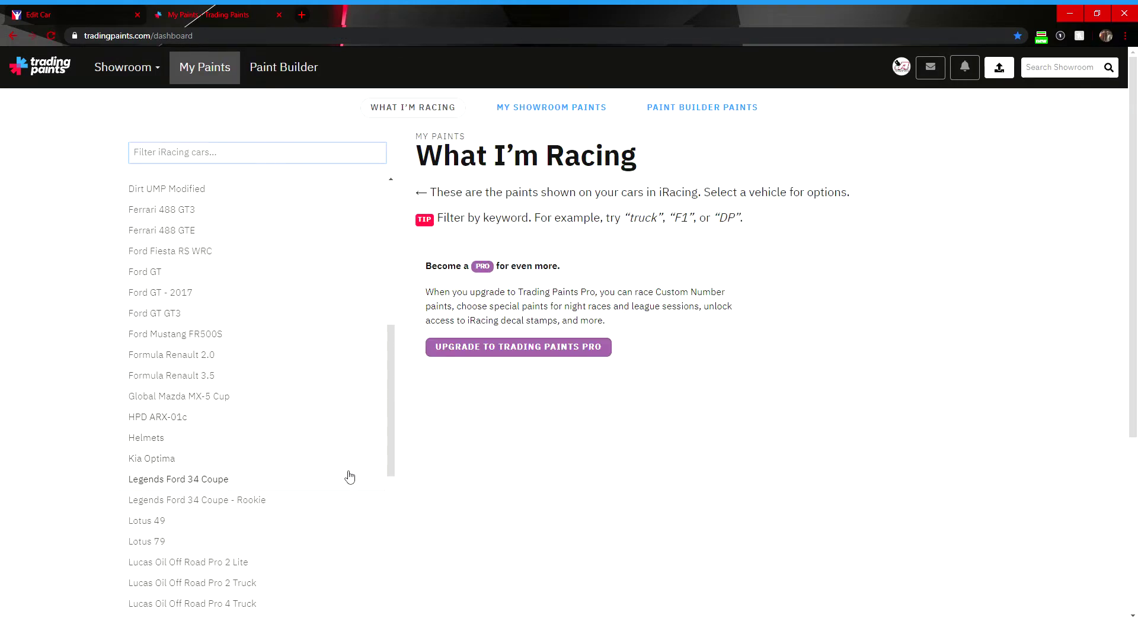
{"action": "scroll", "coordinate": [350, 476], "scroll_direction": "down", "scroll_amount": 7}
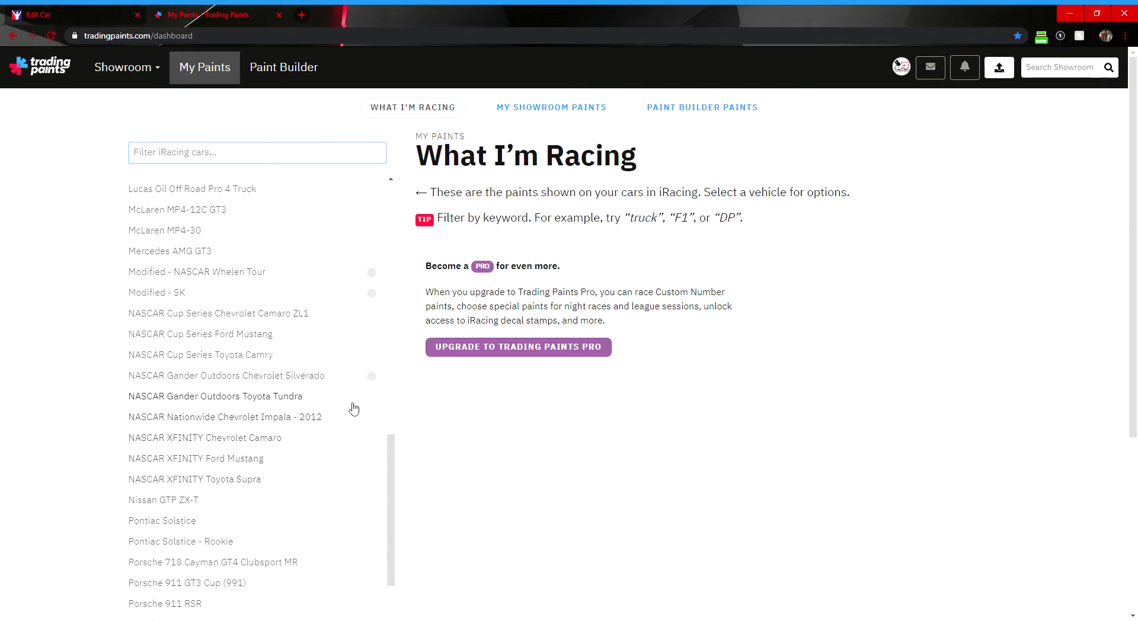
{"action": "left_click", "coordinate": [344, 380]}
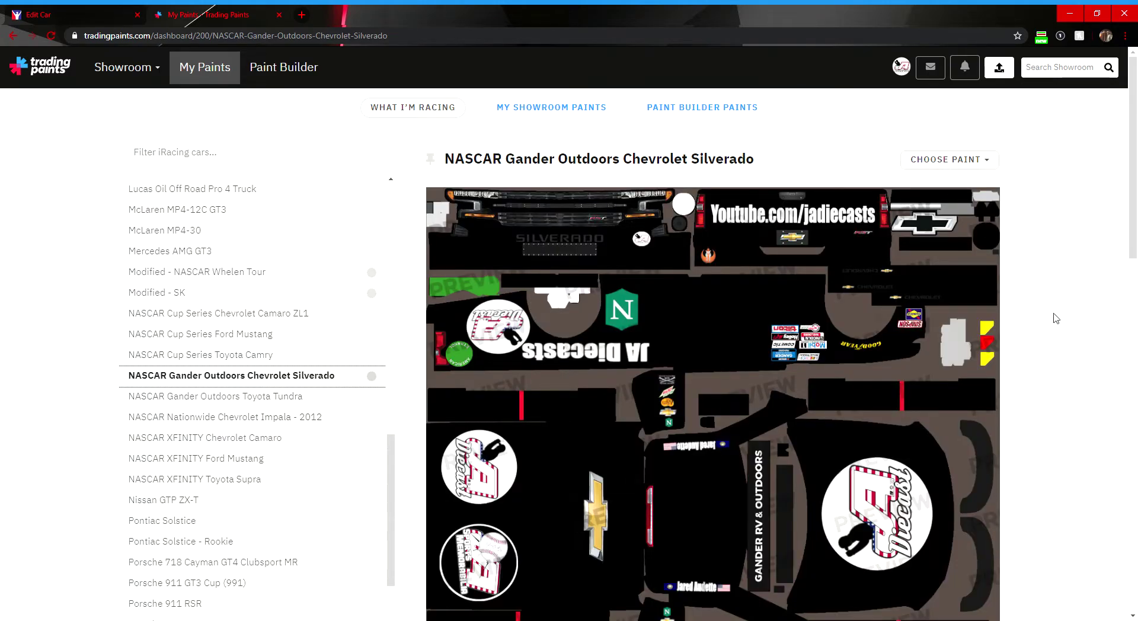
Compare the iRacing customization page with the Silverado's Trading Paints preview, examining the whole paint template and its top colours
{"action": "left_click", "coordinate": [77, 10]}
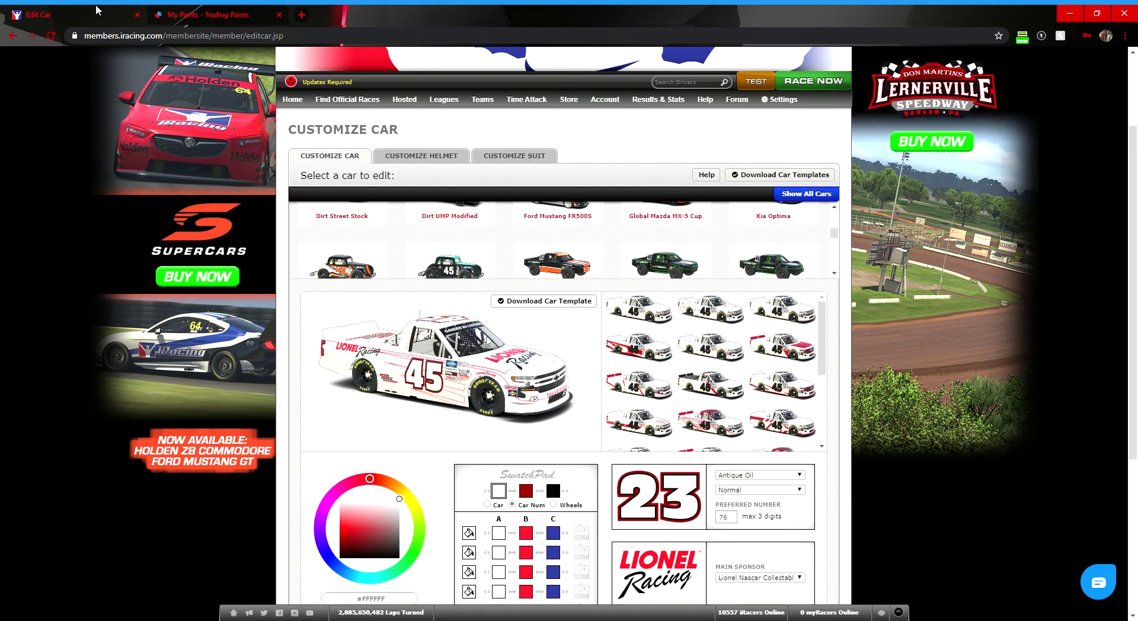
{"action": "left_click", "coordinate": [184, 9]}
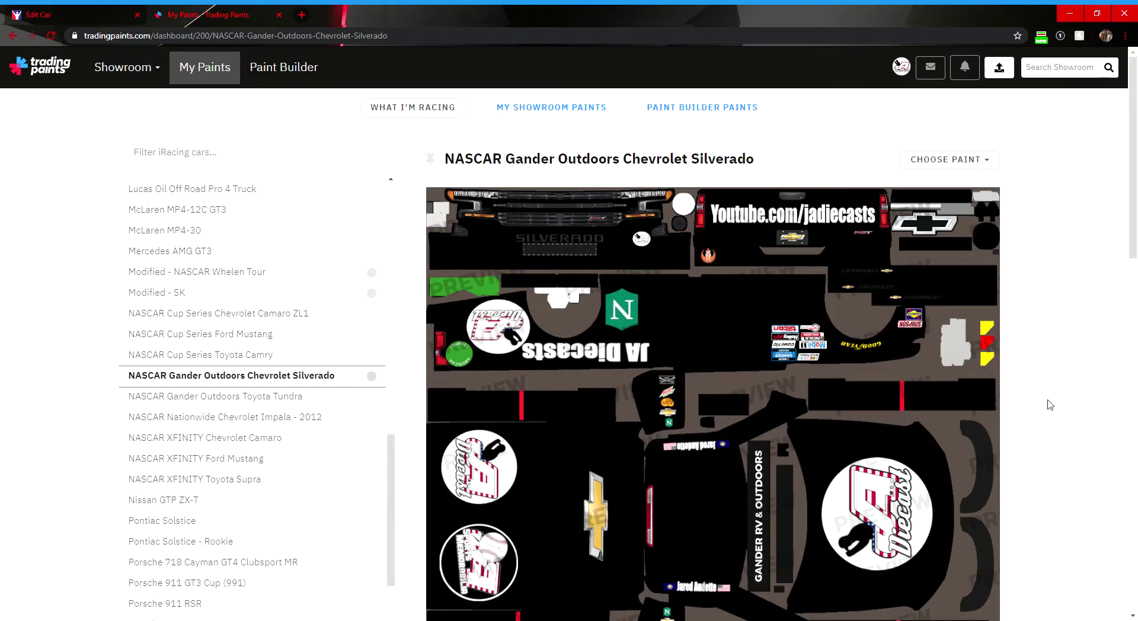
{"action": "scroll", "coordinate": [1041, 465], "scroll_direction": "down", "scroll_amount": 2}
{"action": "scroll", "coordinate": [1069, 460], "scroll_direction": "up", "scroll_amount": 2}
{"action": "scroll", "coordinate": [1060, 464], "scroll_direction": "down", "scroll_amount": 2}
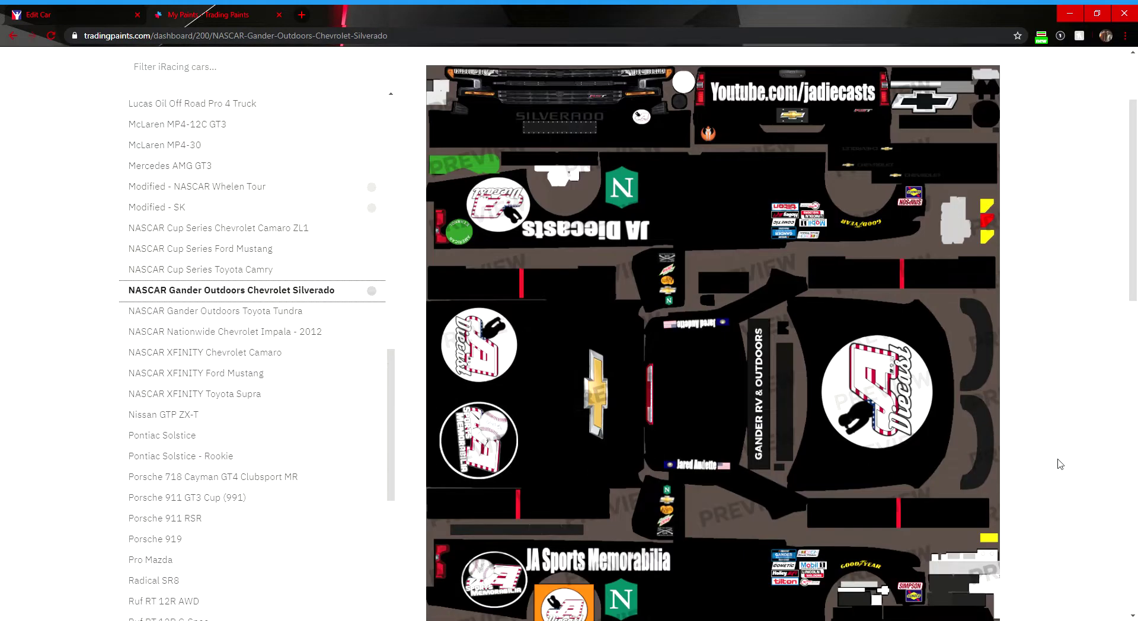
{"action": "scroll", "coordinate": [1060, 464], "scroll_direction": "down", "scroll_amount": 1}
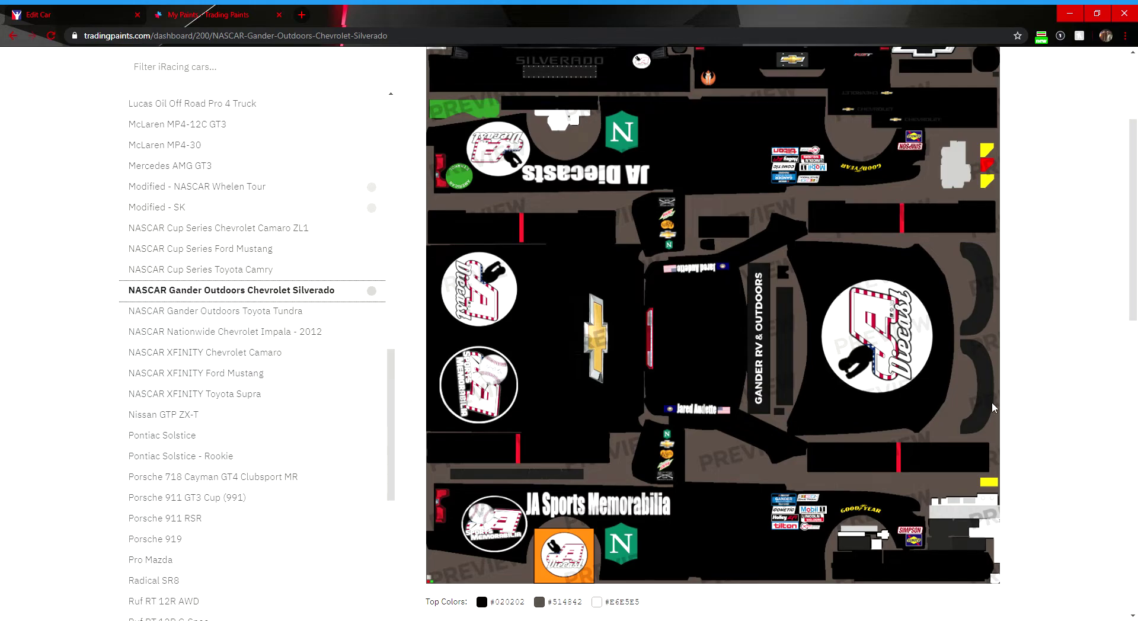
{"action": "scroll", "coordinate": [1029, 418], "scroll_direction": "up", "scroll_amount": 3}
{"action": "scroll", "coordinate": [1062, 436], "scroll_direction": "down", "scroll_amount": 2}
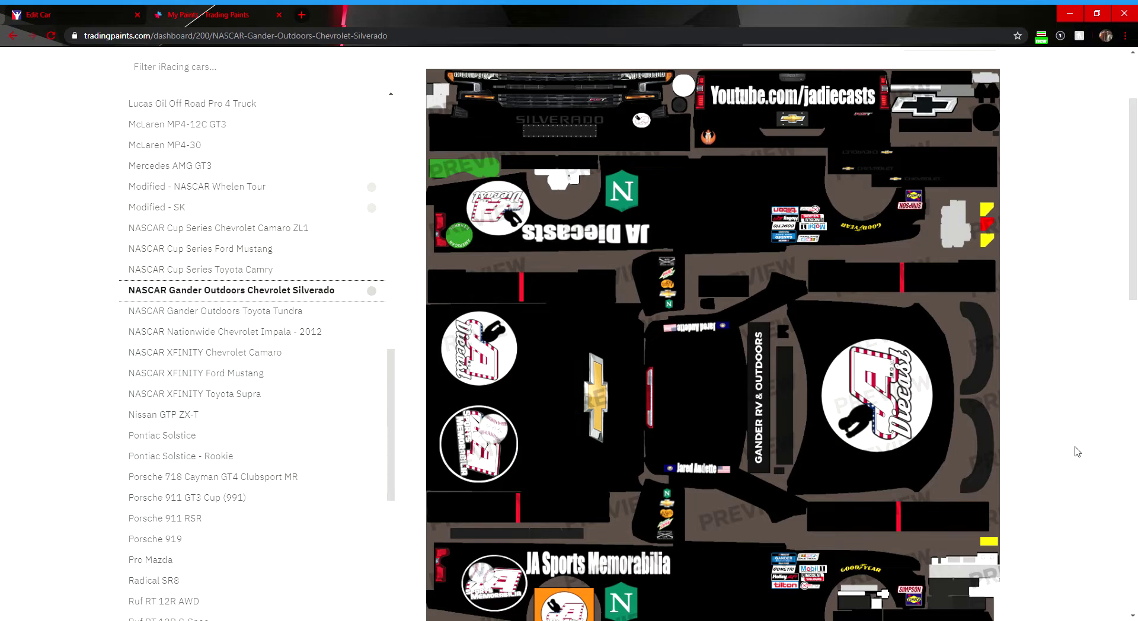
{"action": "scroll", "coordinate": [1077, 452], "scroll_direction": "down", "scroll_amount": 2}
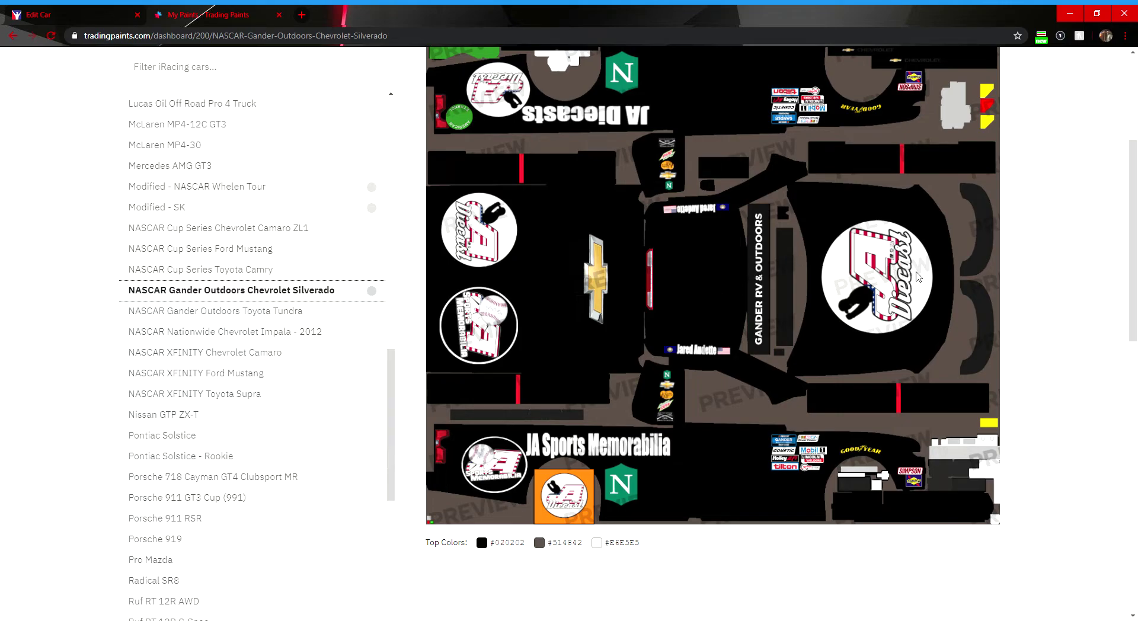
{"action": "scroll", "coordinate": [1061, 323], "scroll_direction": "up", "scroll_amount": 4}
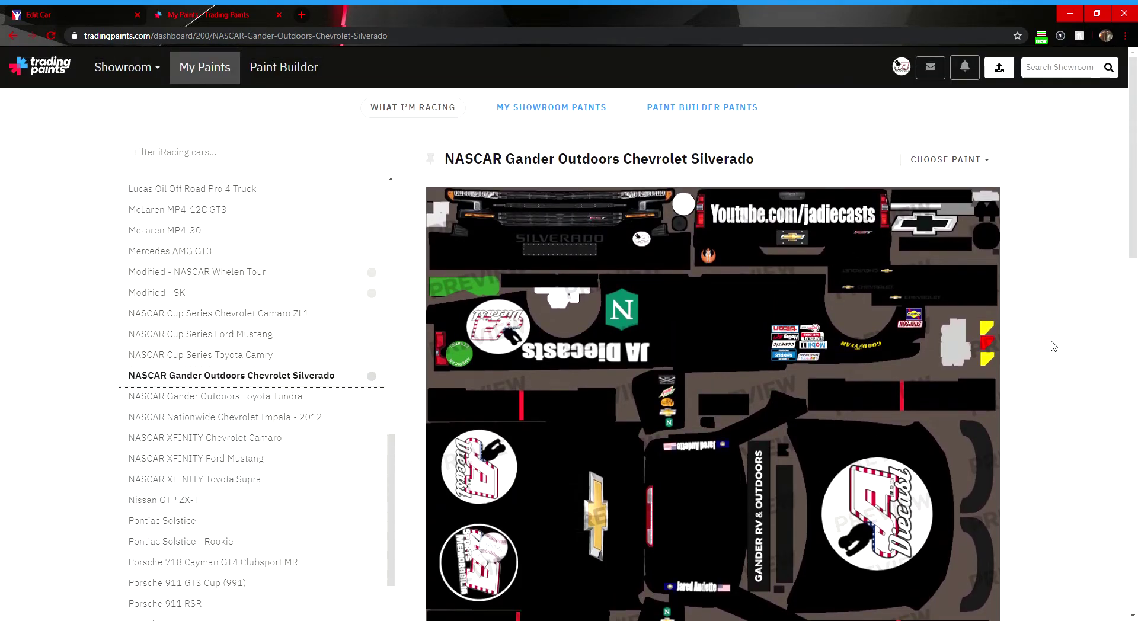